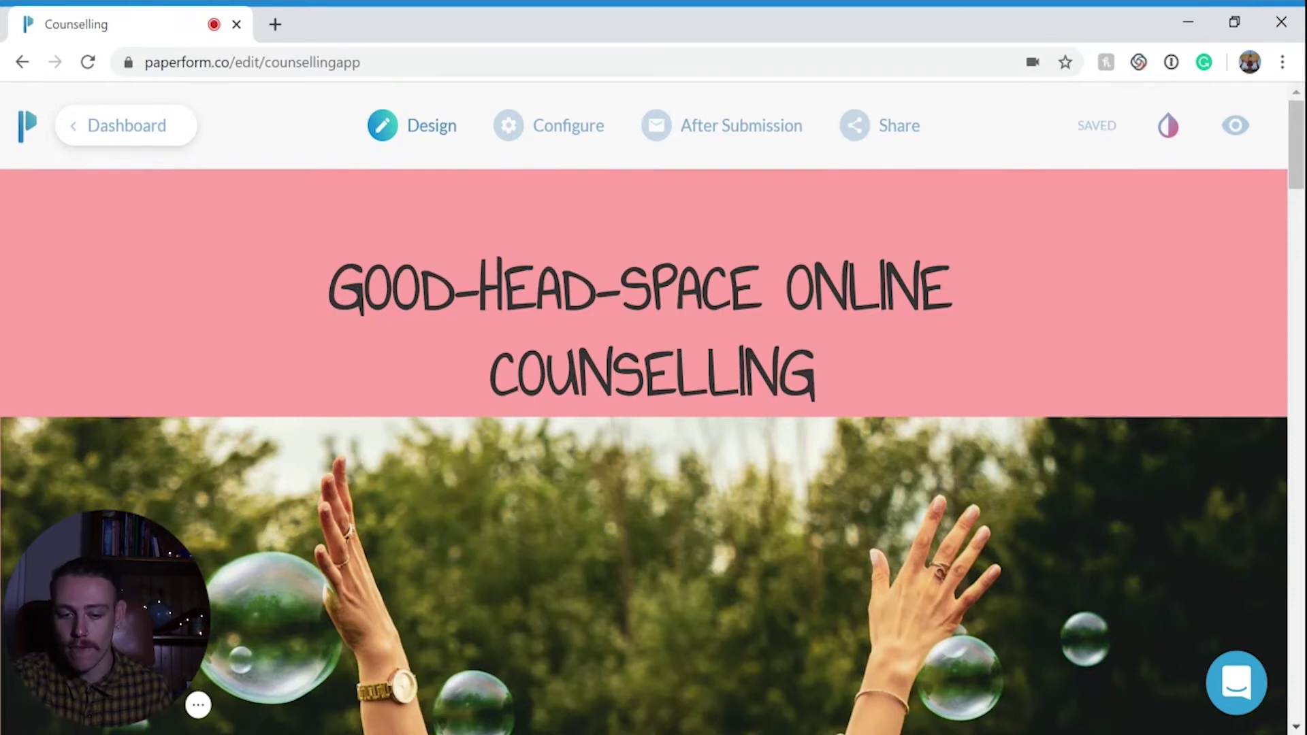
Select the form's main heading text, then deselect it and leave it unchanged
left_click(779, 371)
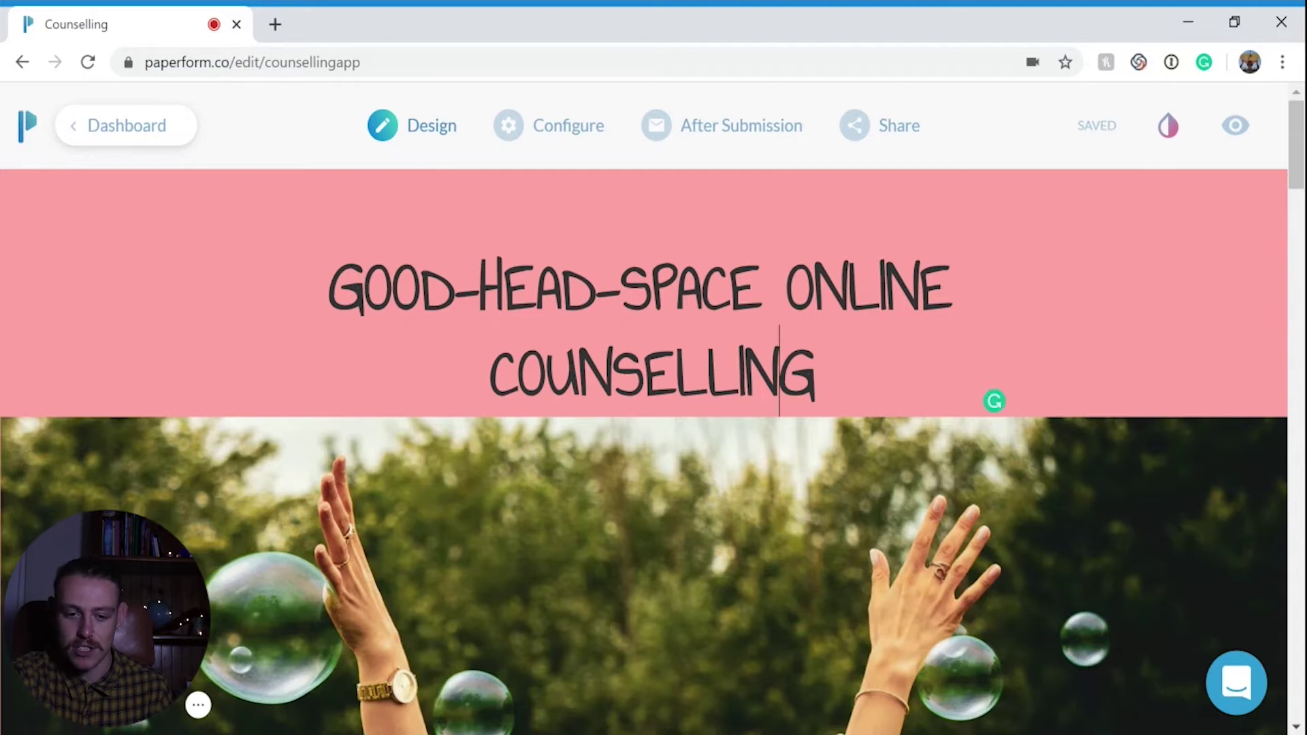
left_click(745, 372)
left_click(815, 372)
left_click_drag(815, 371, 150, 321)
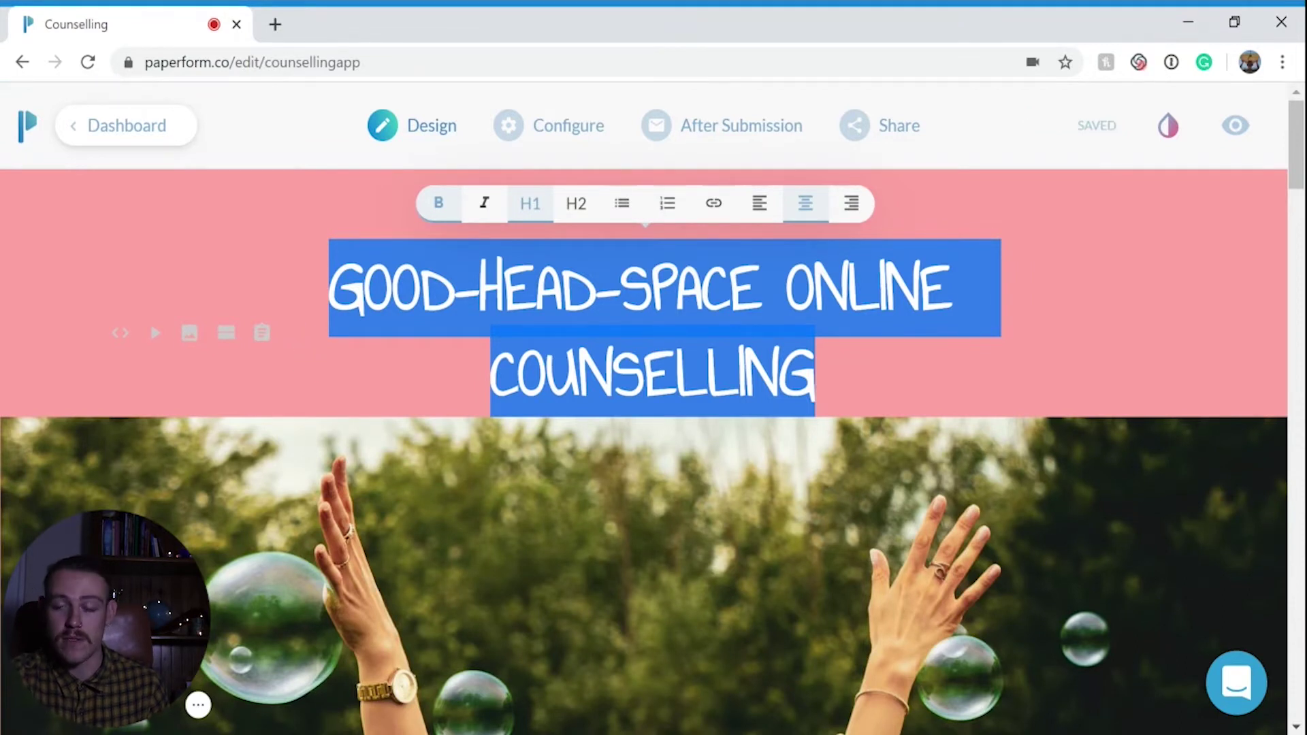
left_click(490, 371)
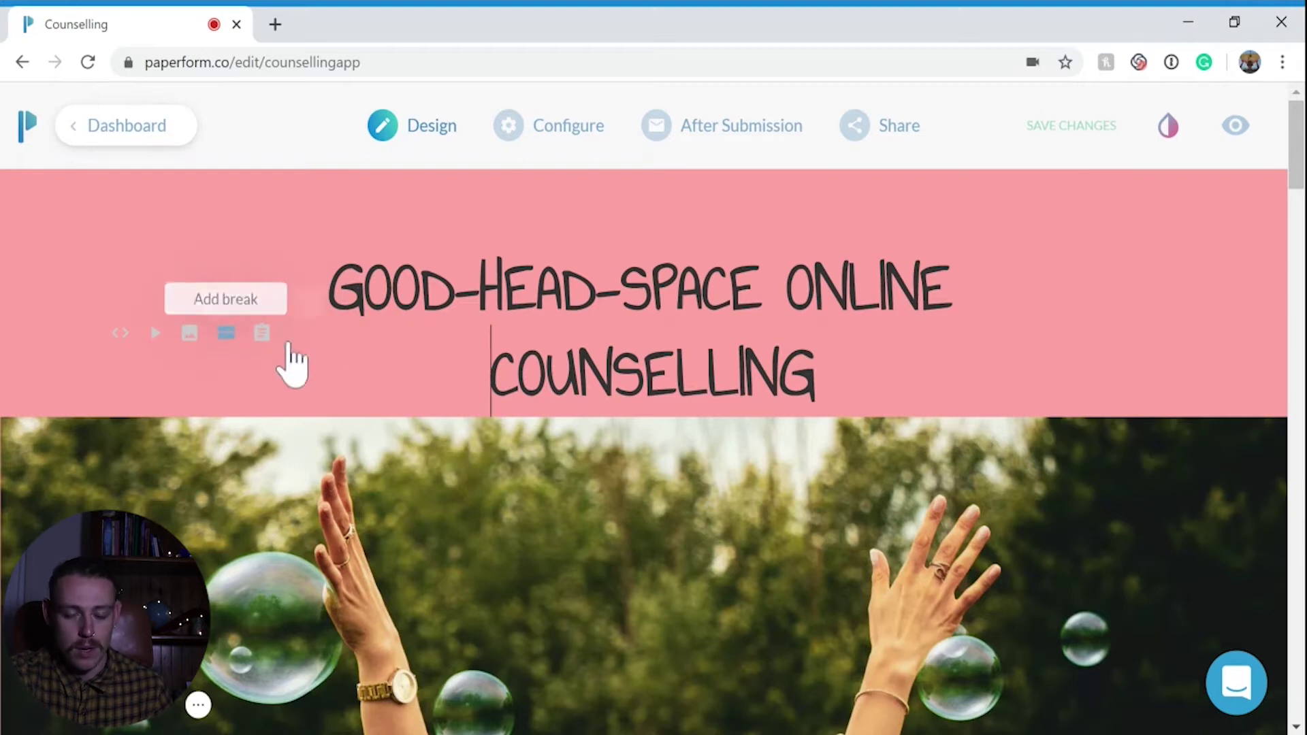
Start removing the bubbles header photo, cancel the deletion, and continue down to the intro text
scroll(638, 420, "down", 2)
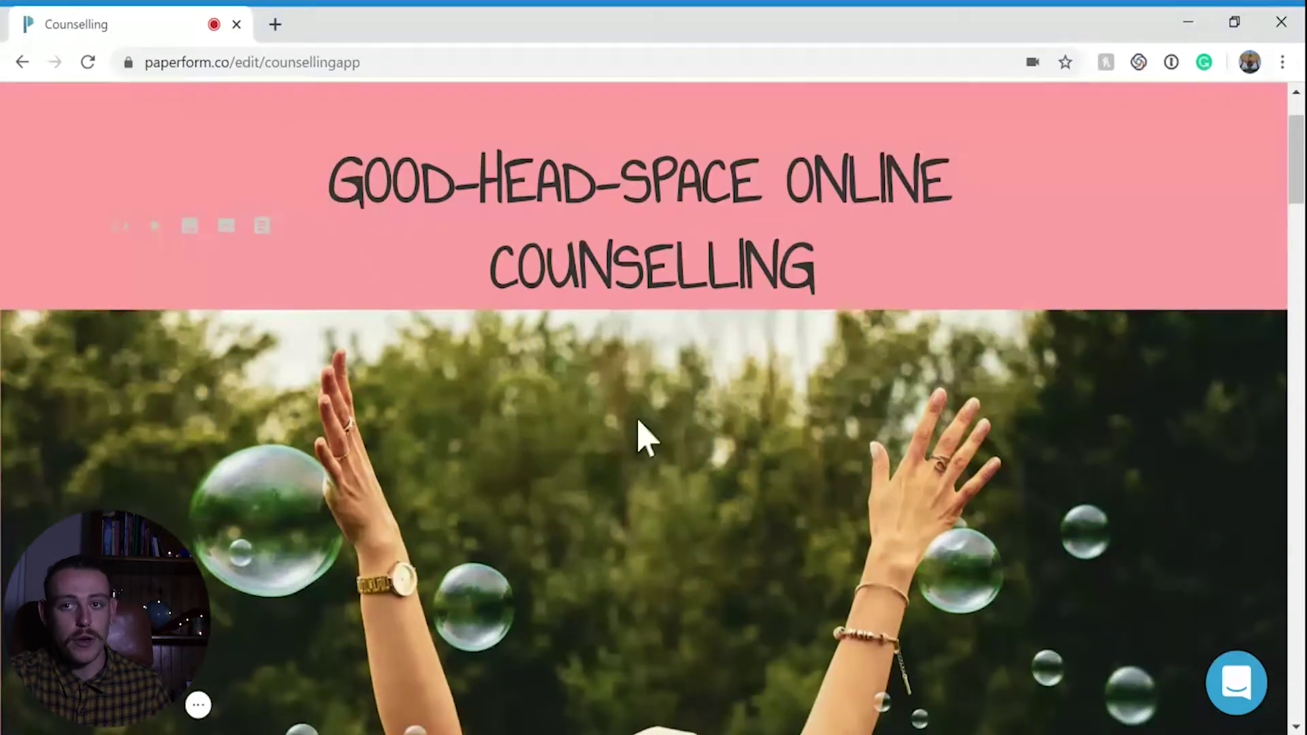
left_click(824, 460)
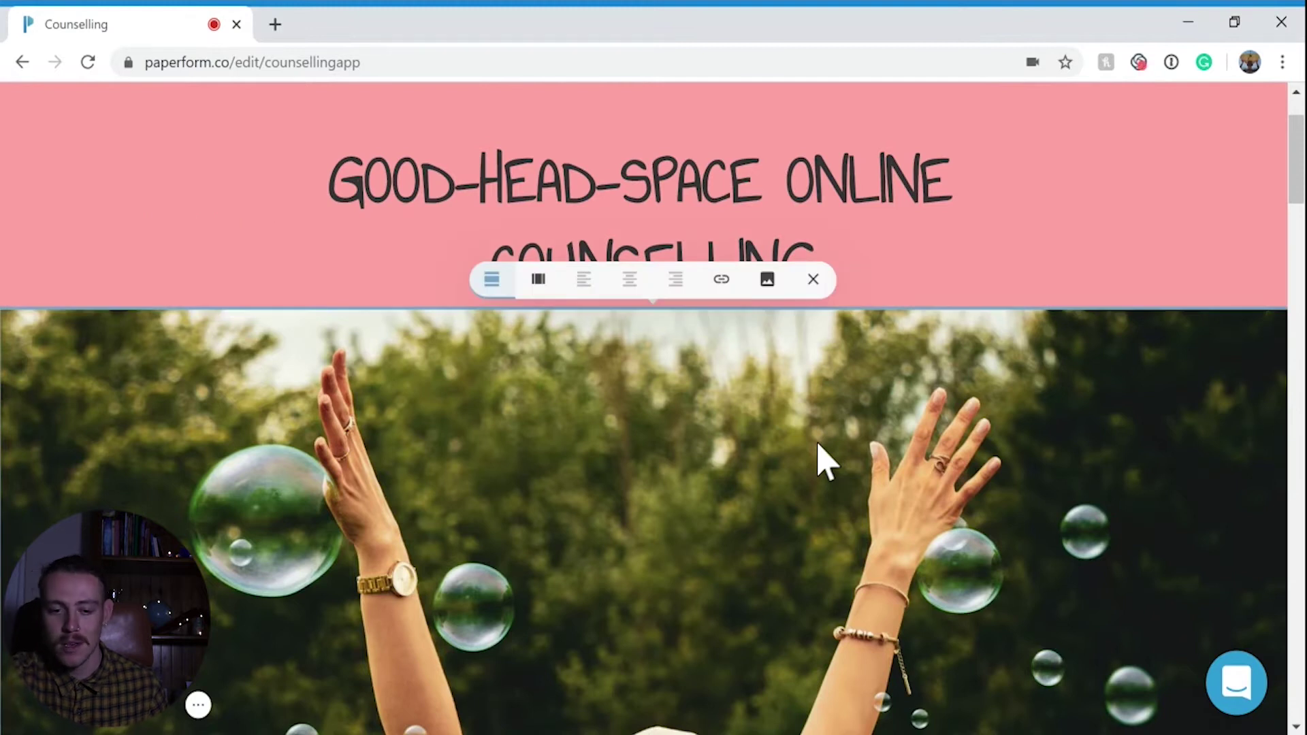
left_click(814, 291)
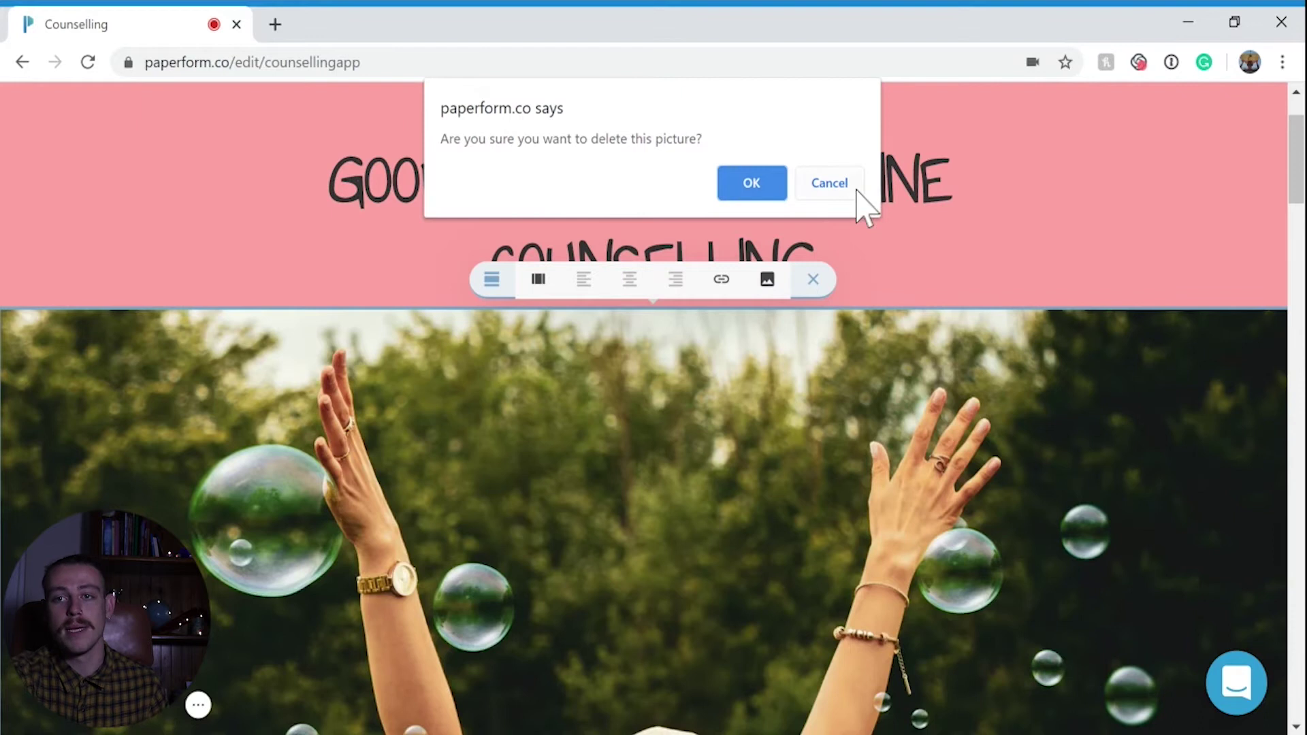
left_click(856, 190)
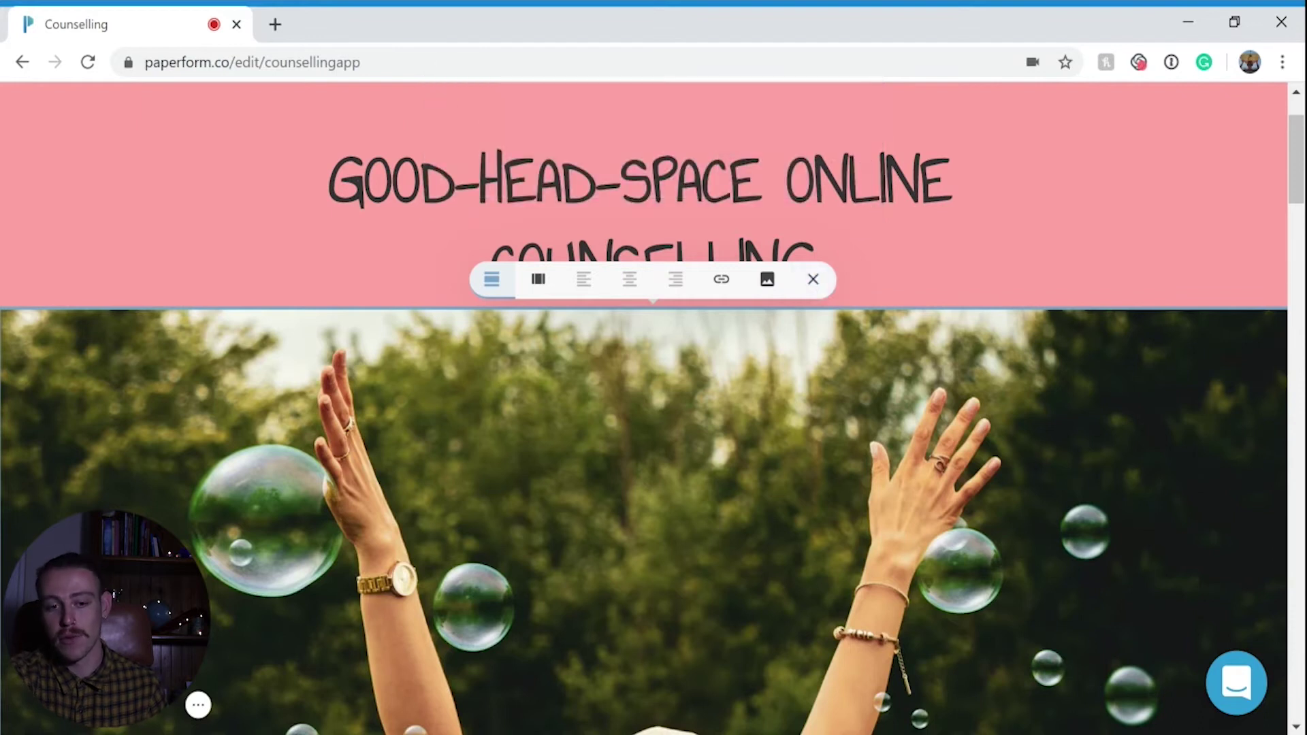
left_click(768, 293)
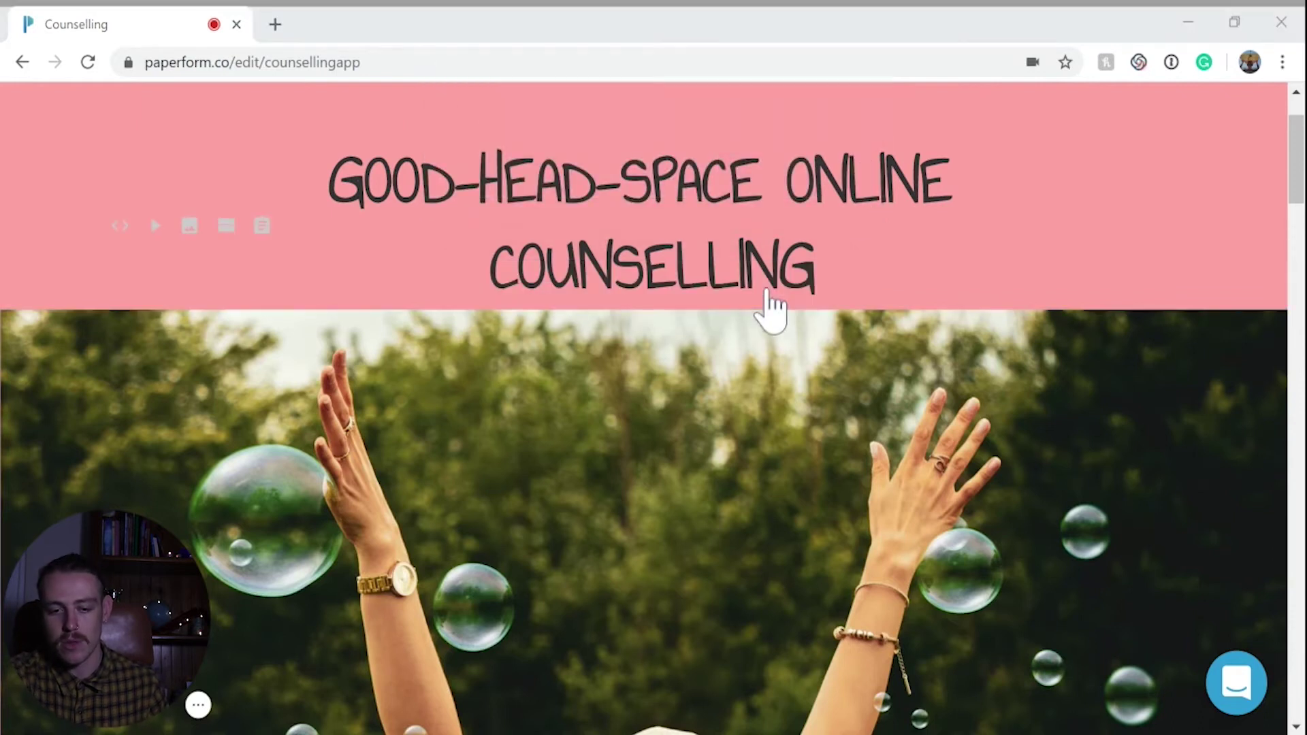
scroll(586, 501, "down", 10)
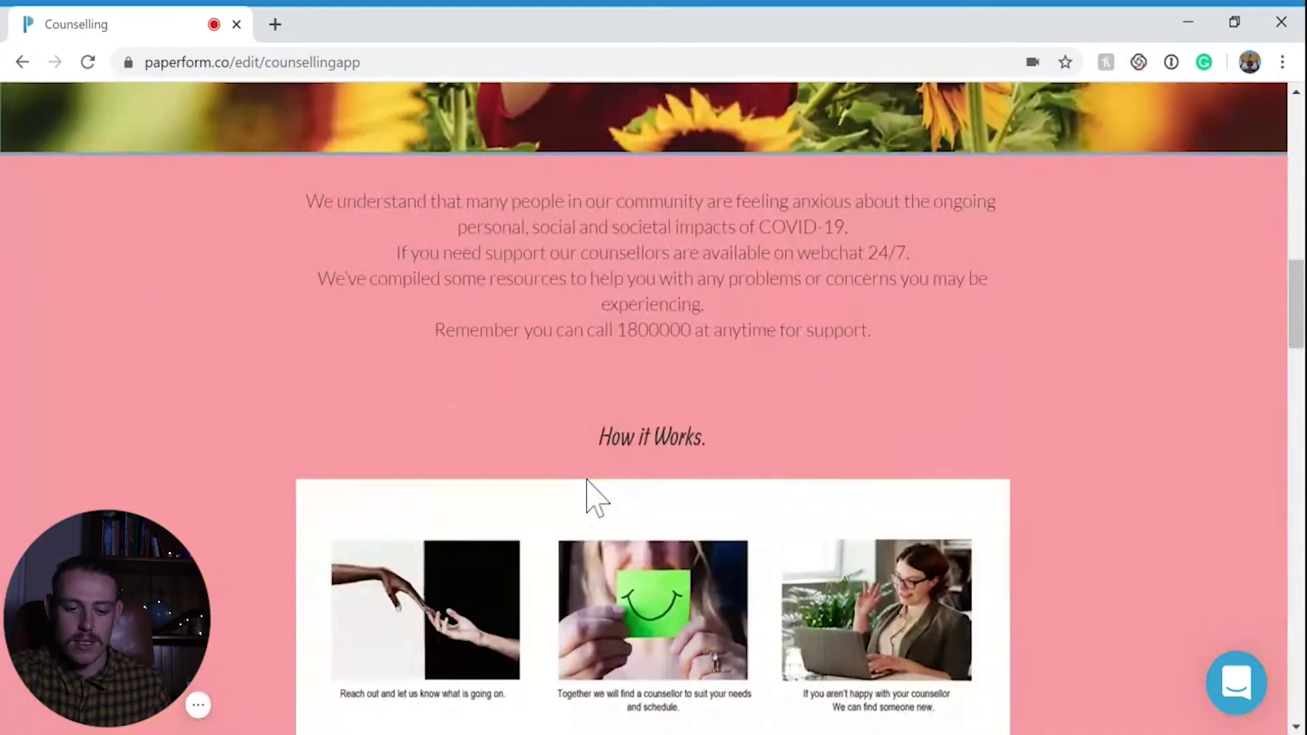
Check the question types for 'Have you used our services before?' and keep it as Yes / No
scroll(587, 481, "down", 6)
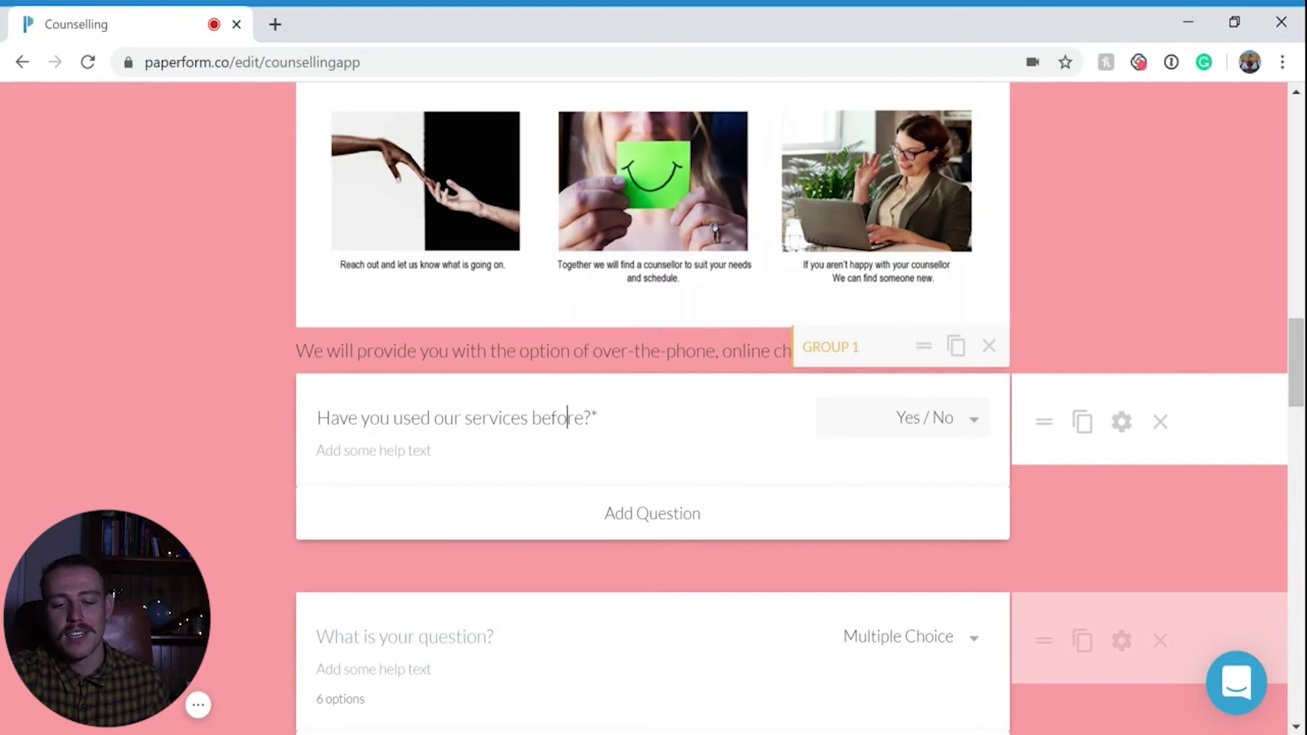
left_click(975, 419)
scroll(950, 511, "down", 5)
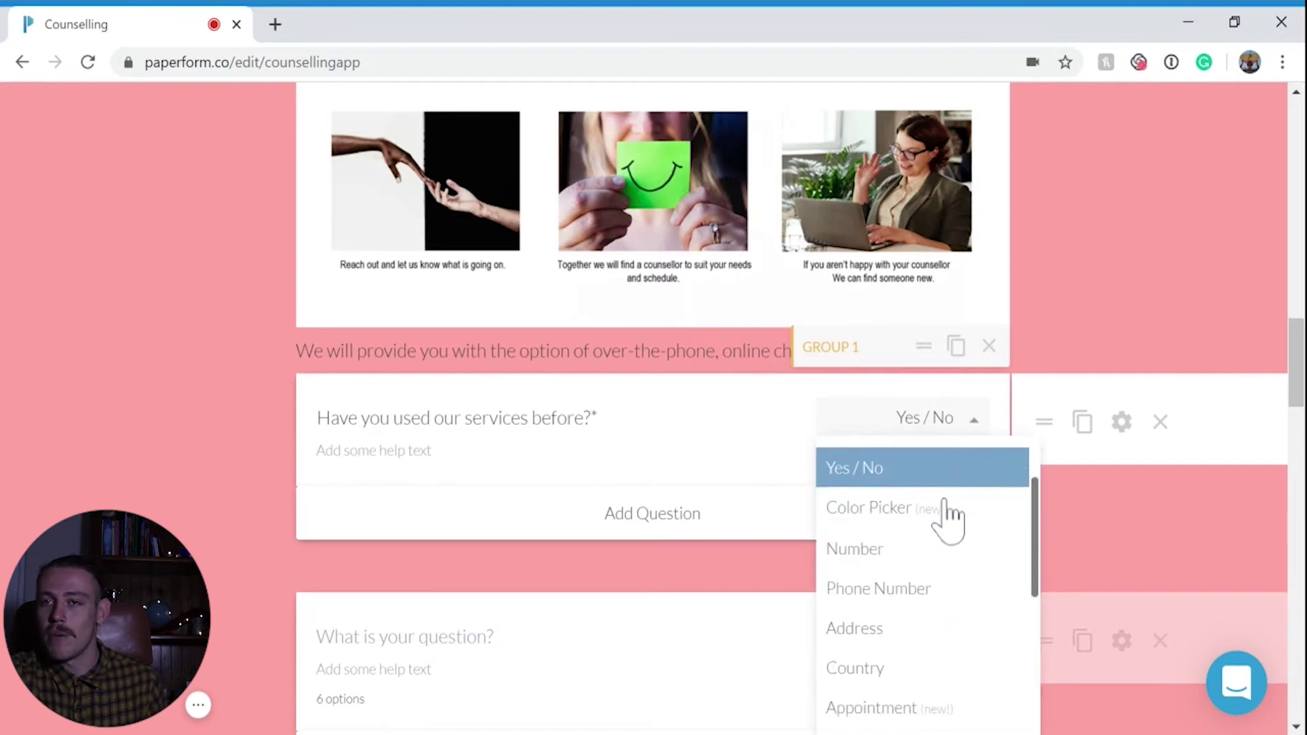
left_click(197, 449)
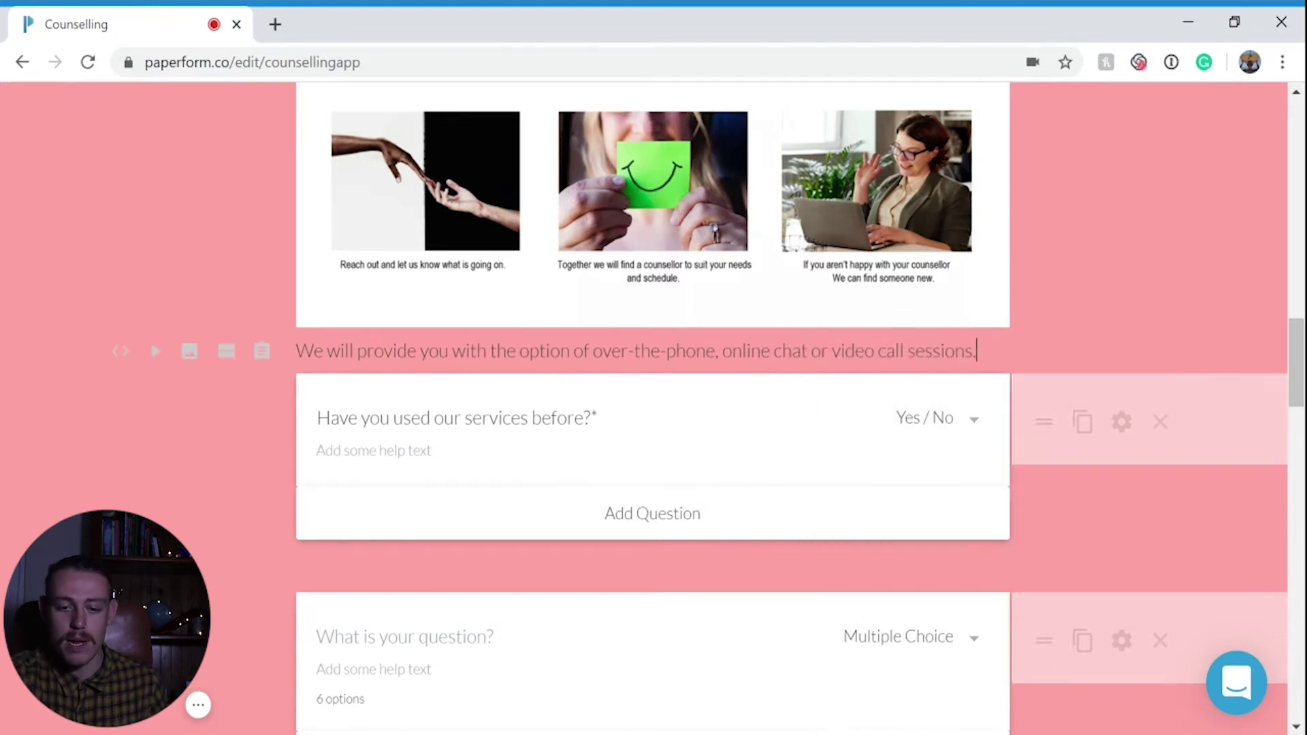
scroll(198, 449, "down", 3)
scroll(768, 408, "down", 3)
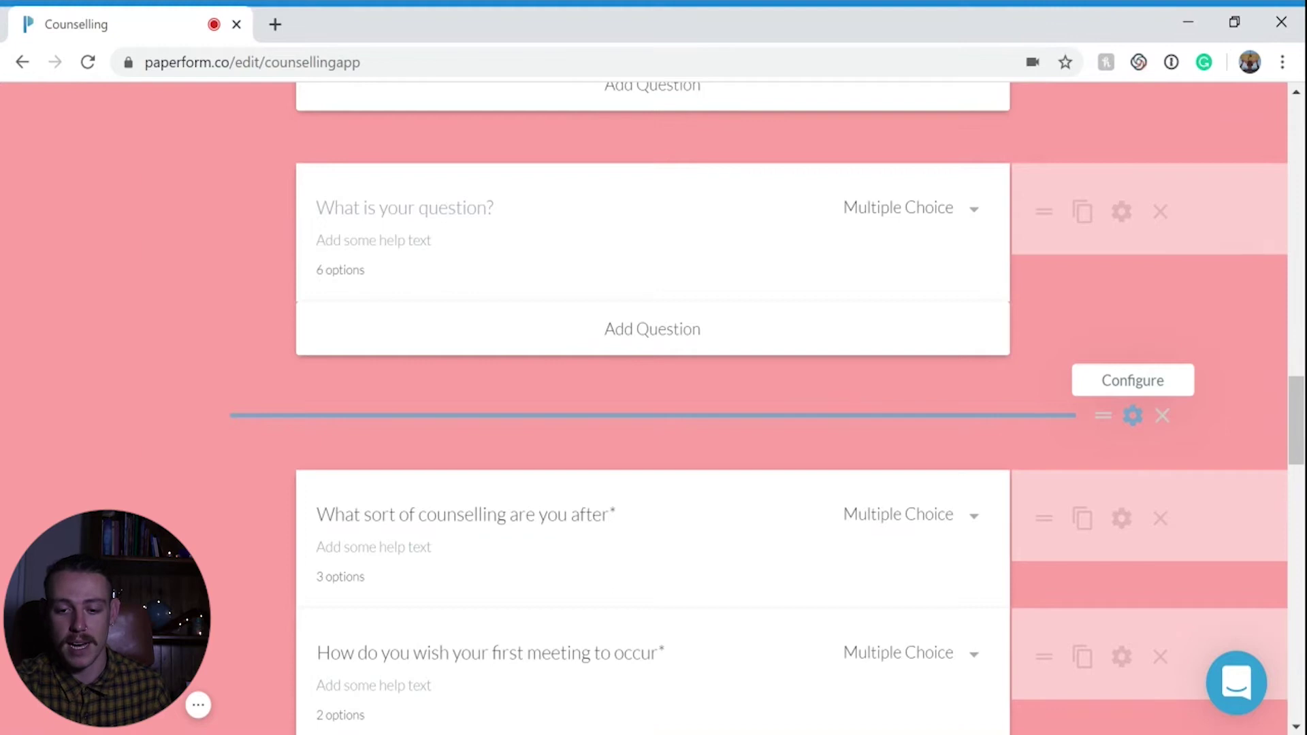
left_click(1162, 415)
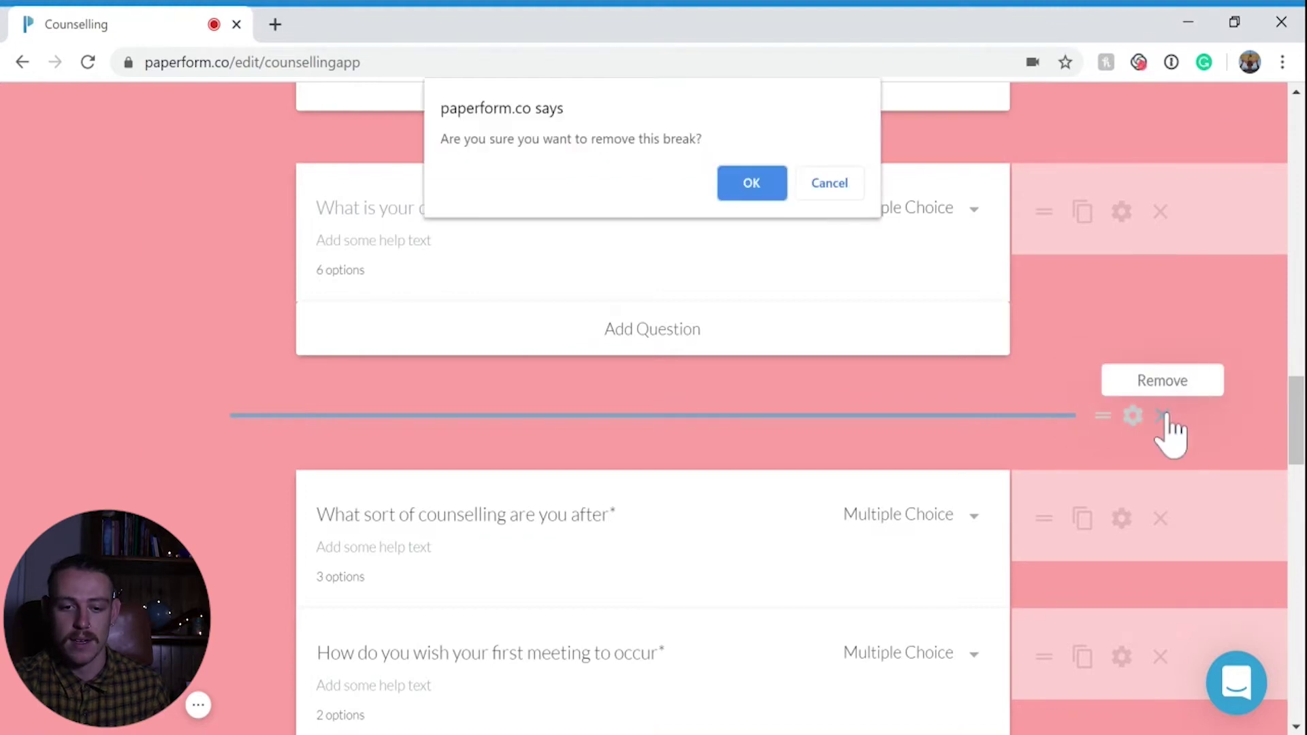
left_click(832, 183)
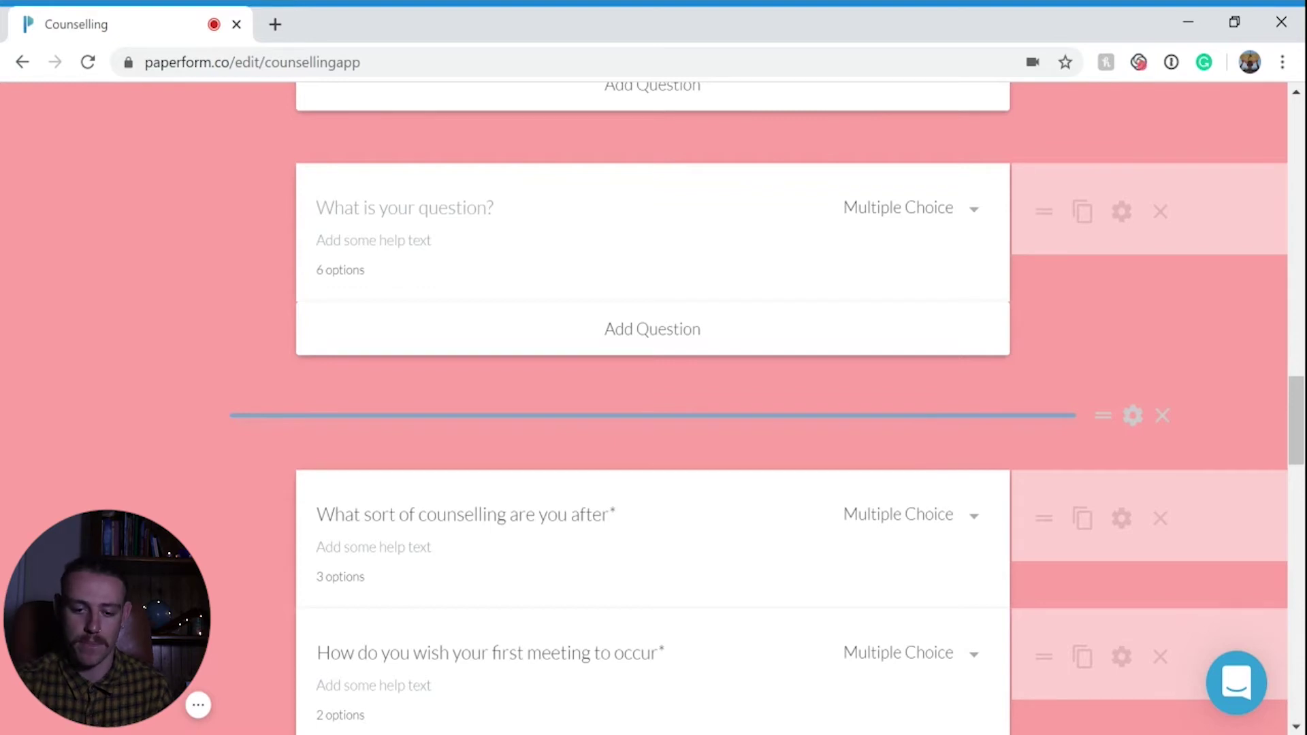
scroll(933, 463, "down", 3)
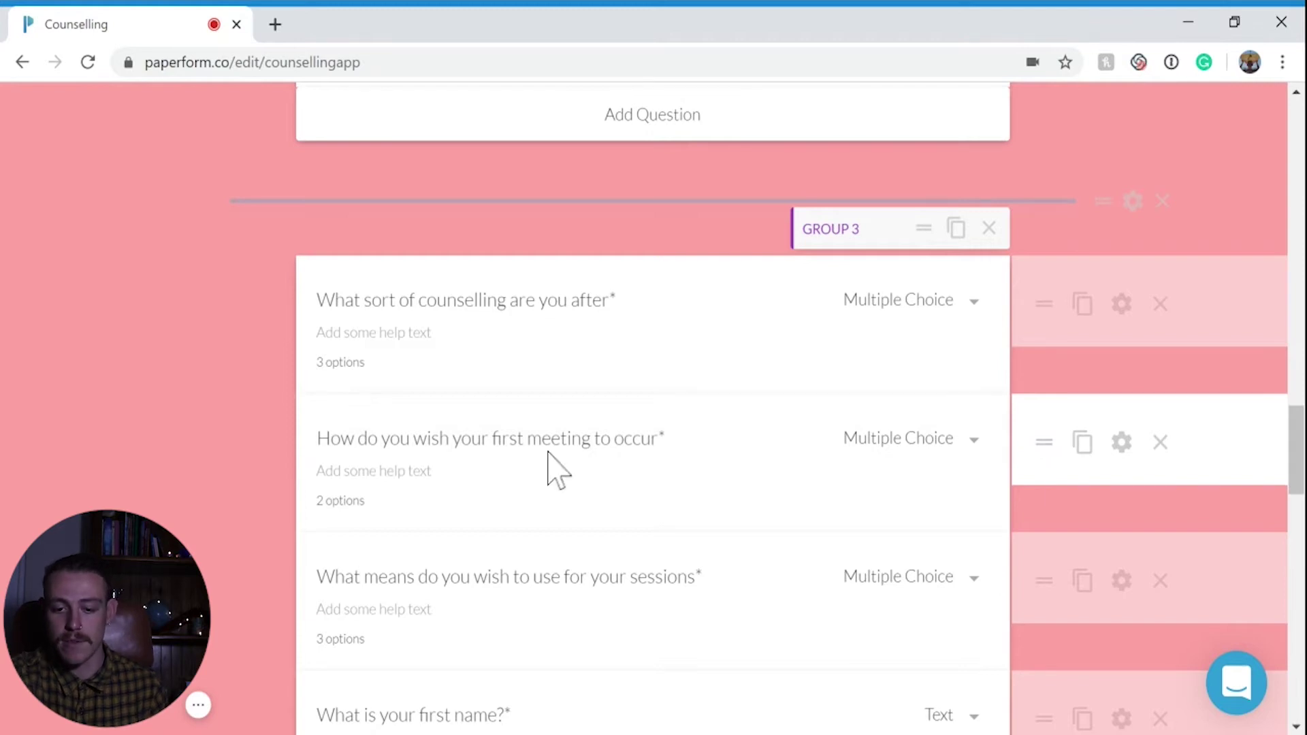
left_click(1122, 443)
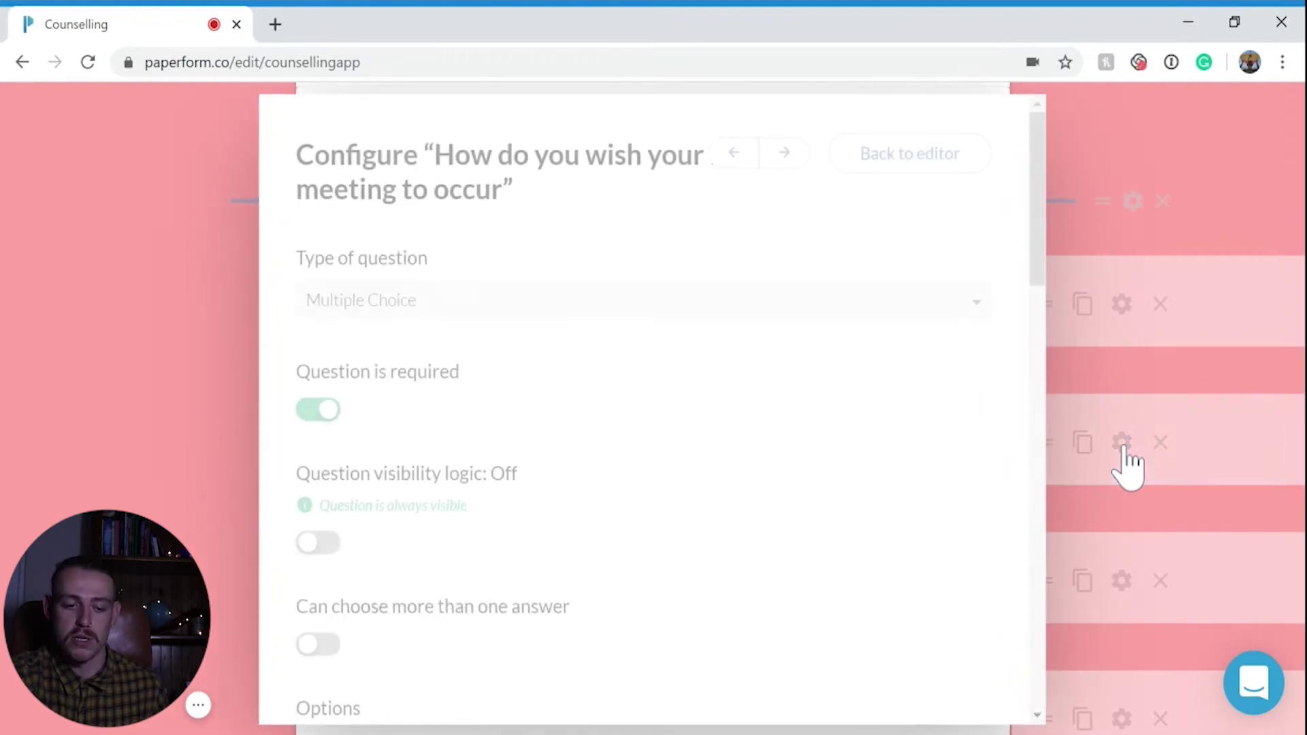
scroll(987, 494, "down", 4)
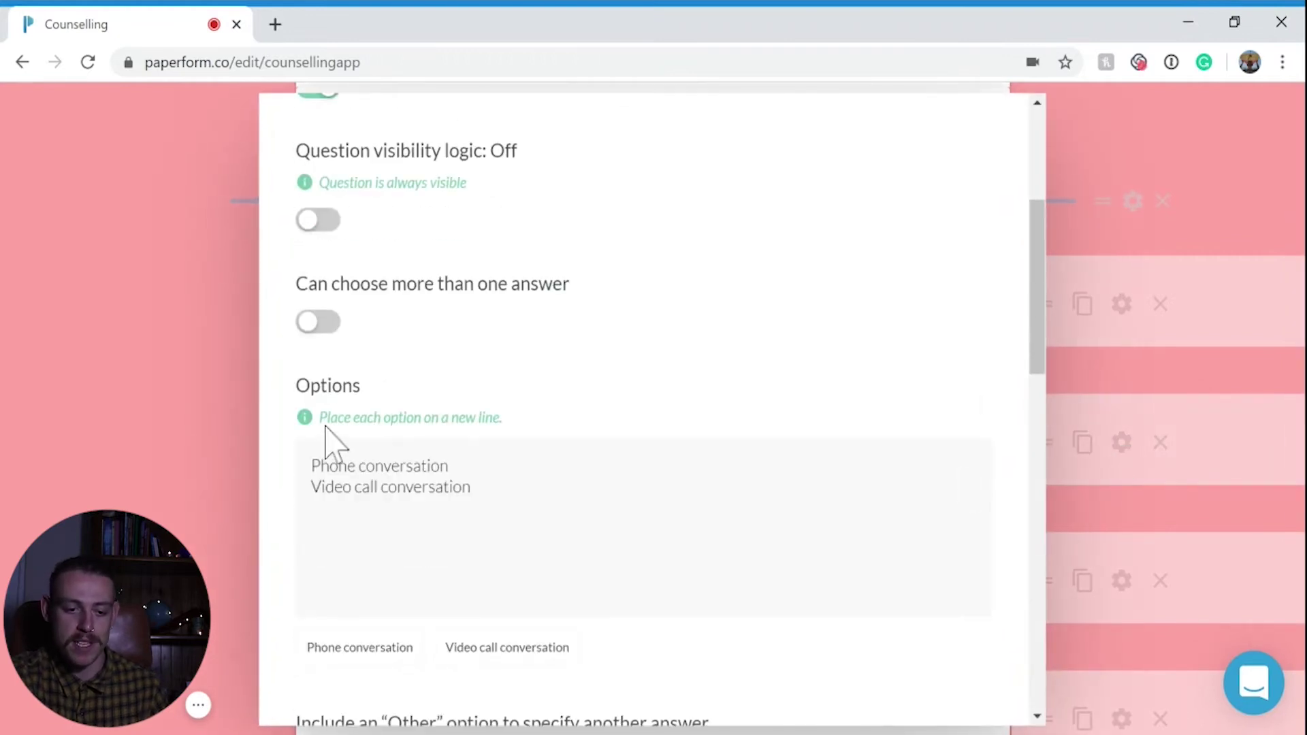
left_click(471, 486)
key("Left")
key("Right")
key("Left")
key("Up")
key("Down")
key("Up")
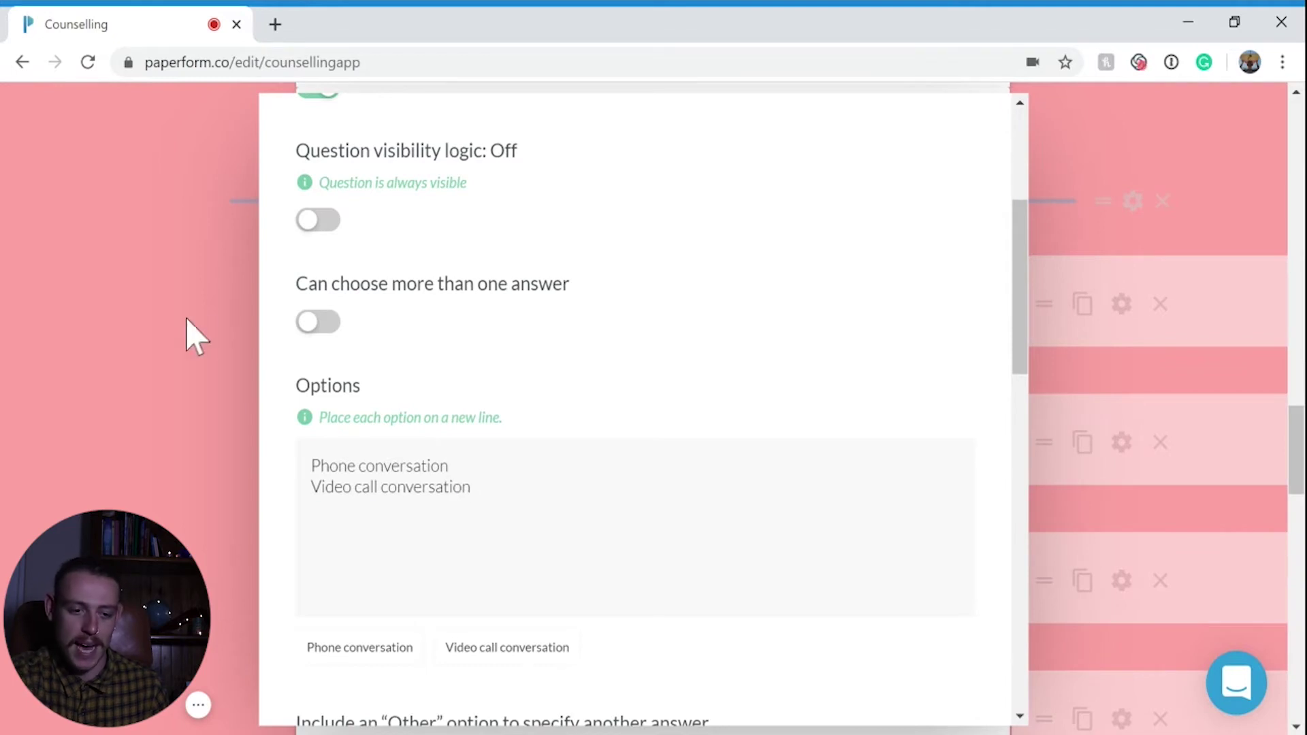
left_click(177, 330)
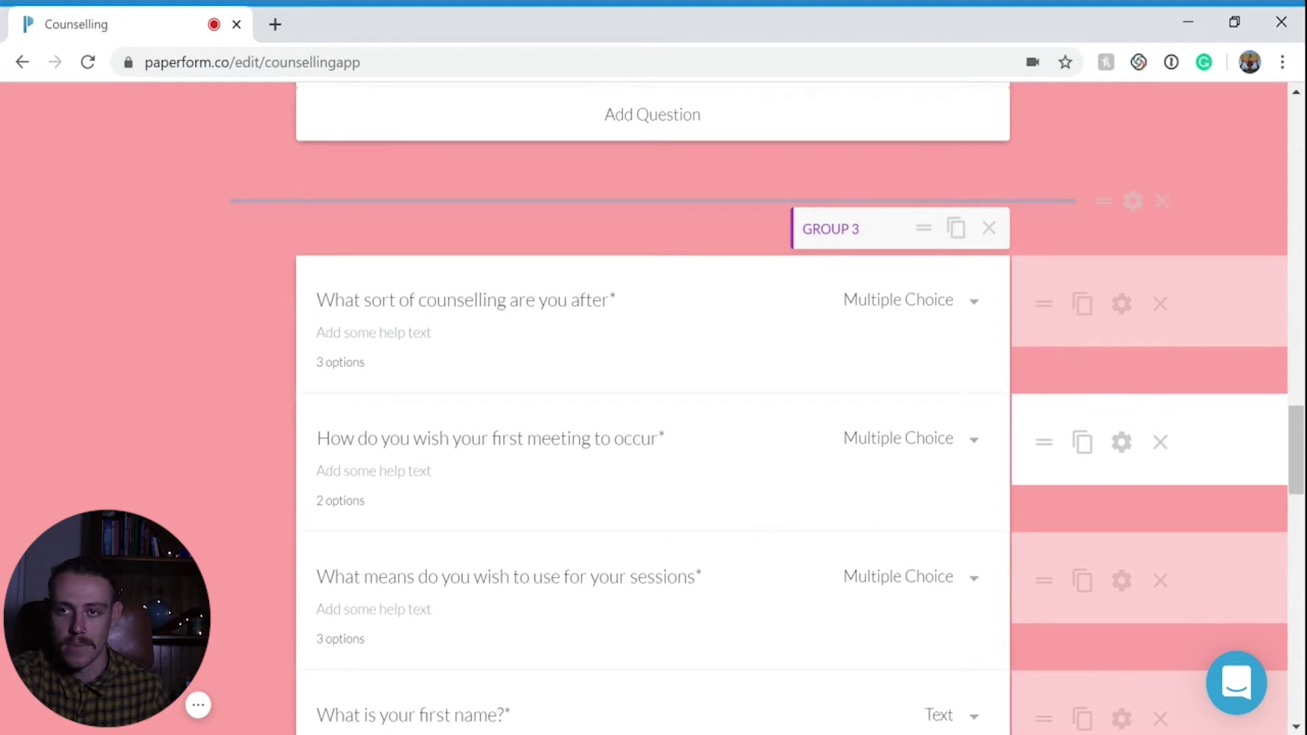
scroll(997, 586, "down", 10)
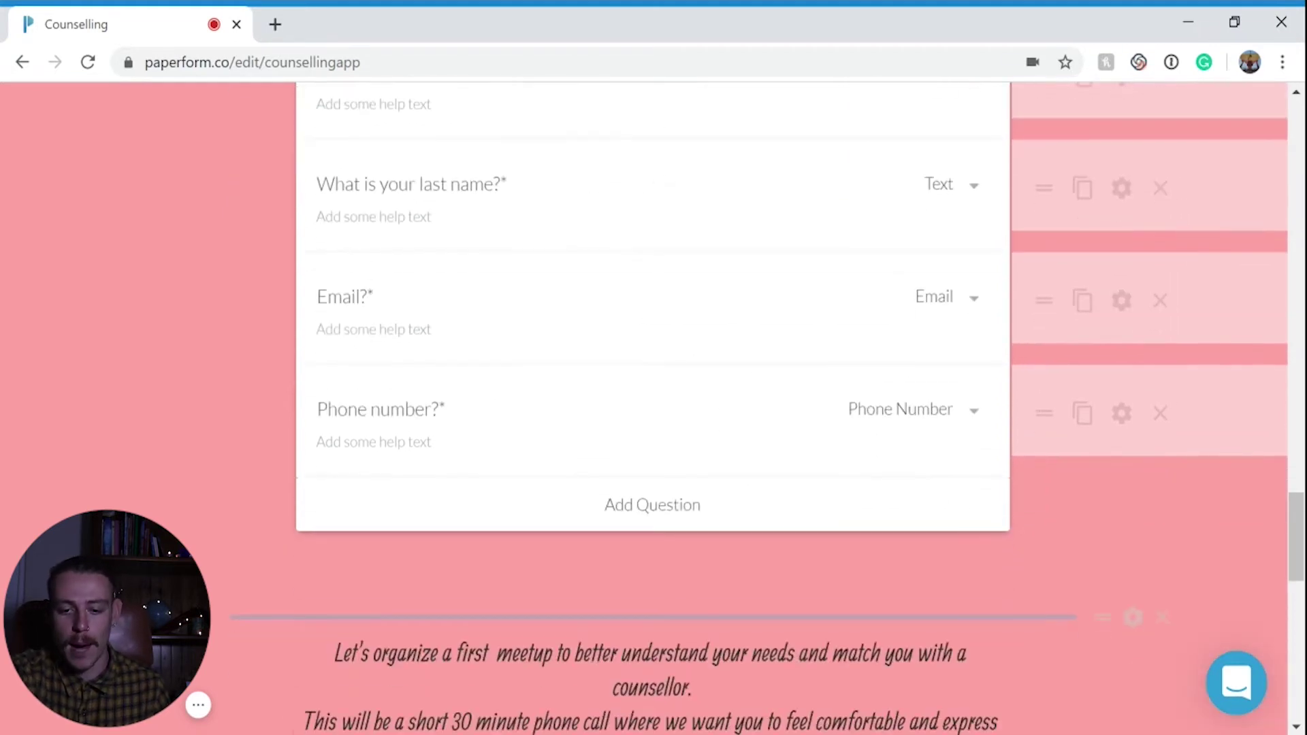
scroll(997, 585, "down", 5)
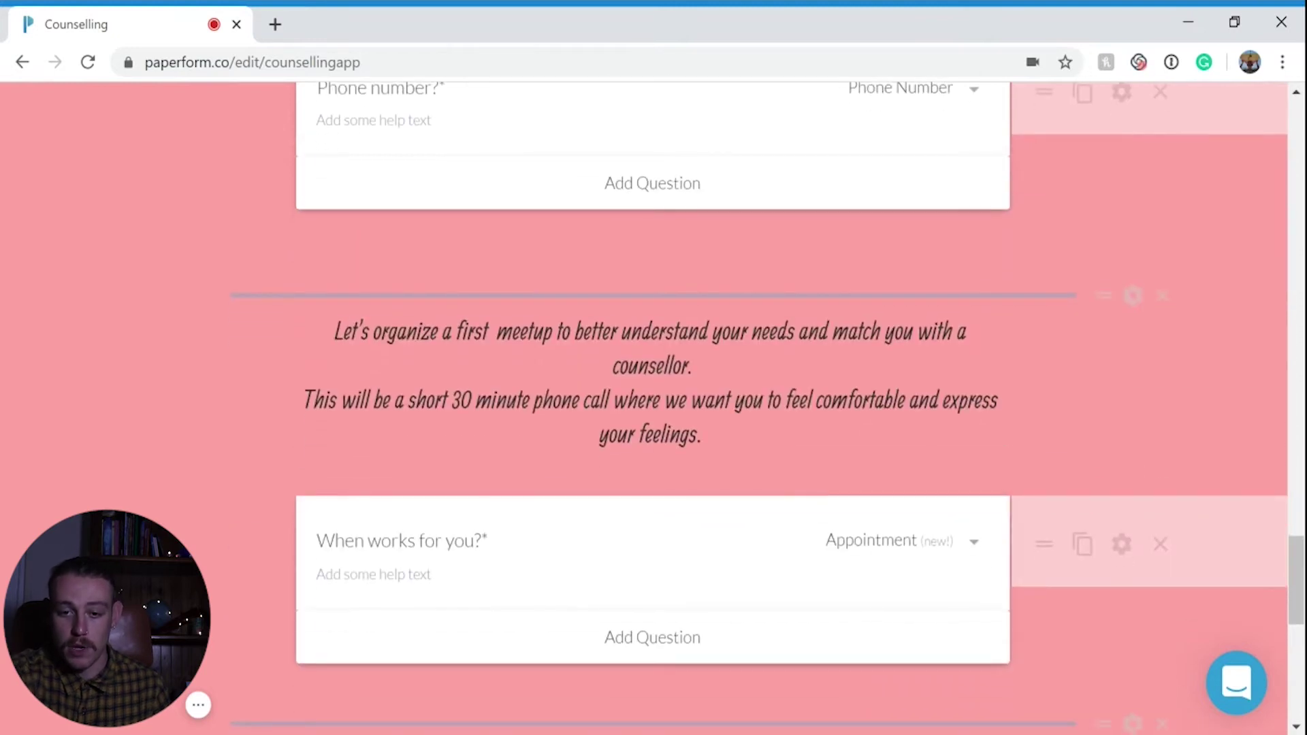
left_click(1132, 299)
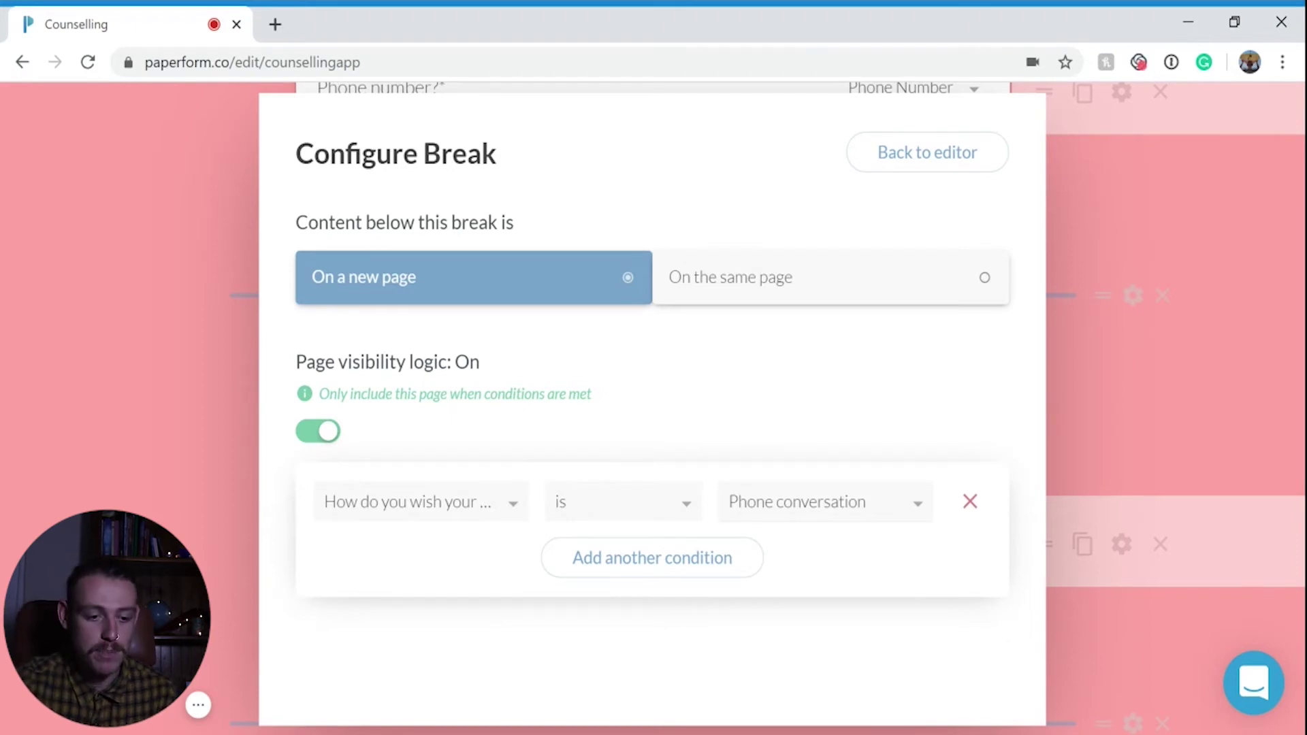
left_click(168, 411)
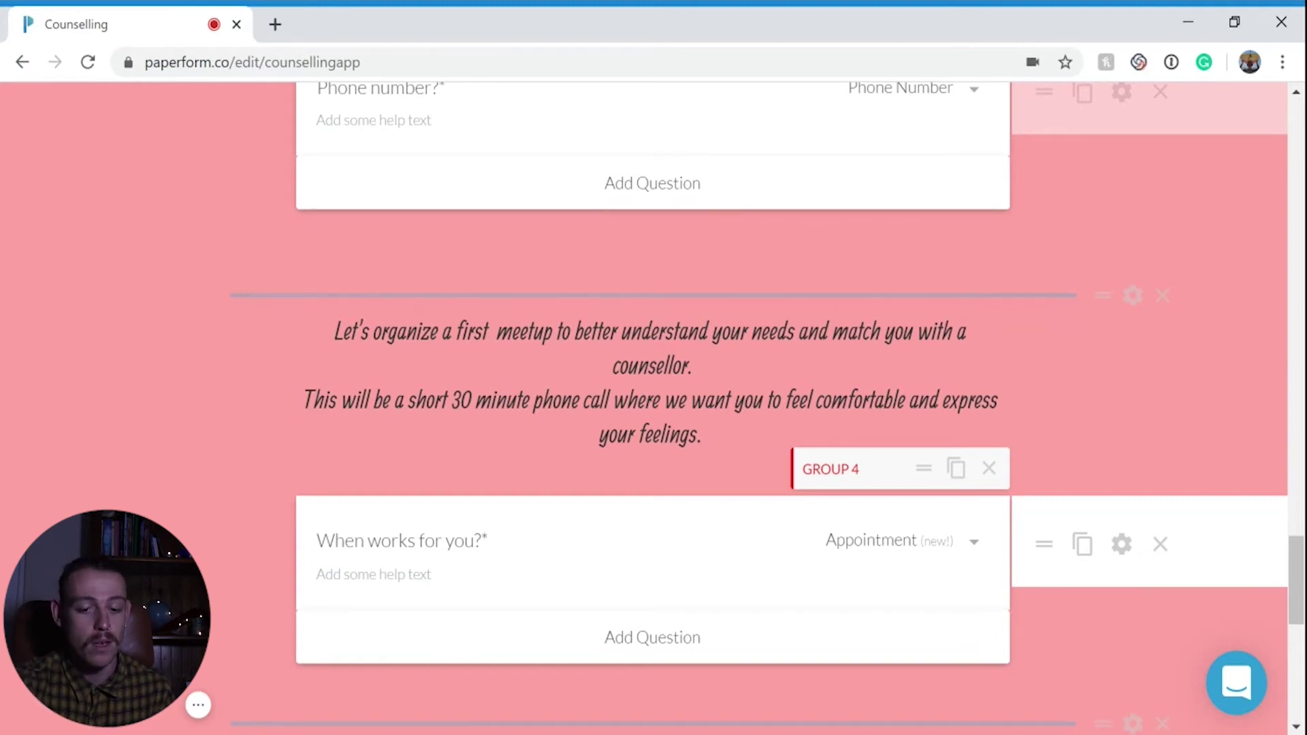
Close the video-call page break settings and review the phone-call and video-call booking pages
scroll(654, 395, "down", 6)
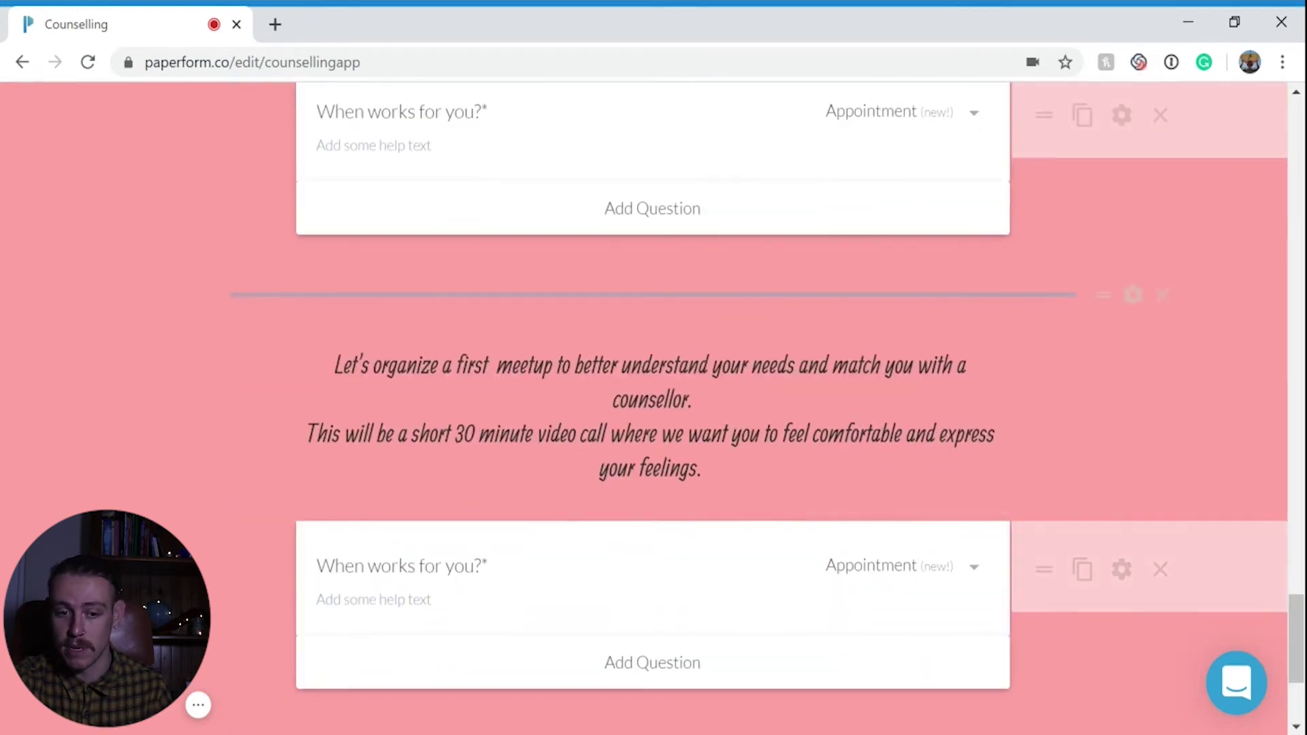
scroll(654, 395, "down", 2)
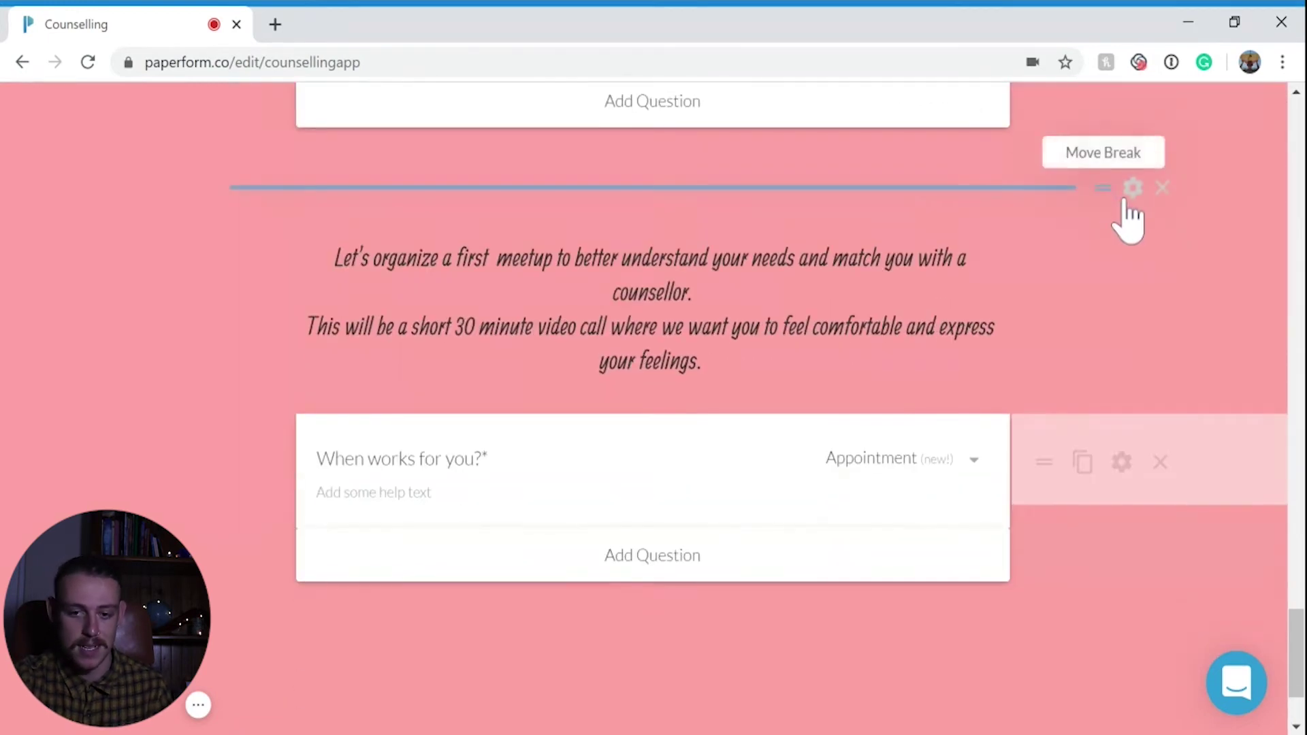
left_click(1133, 188)
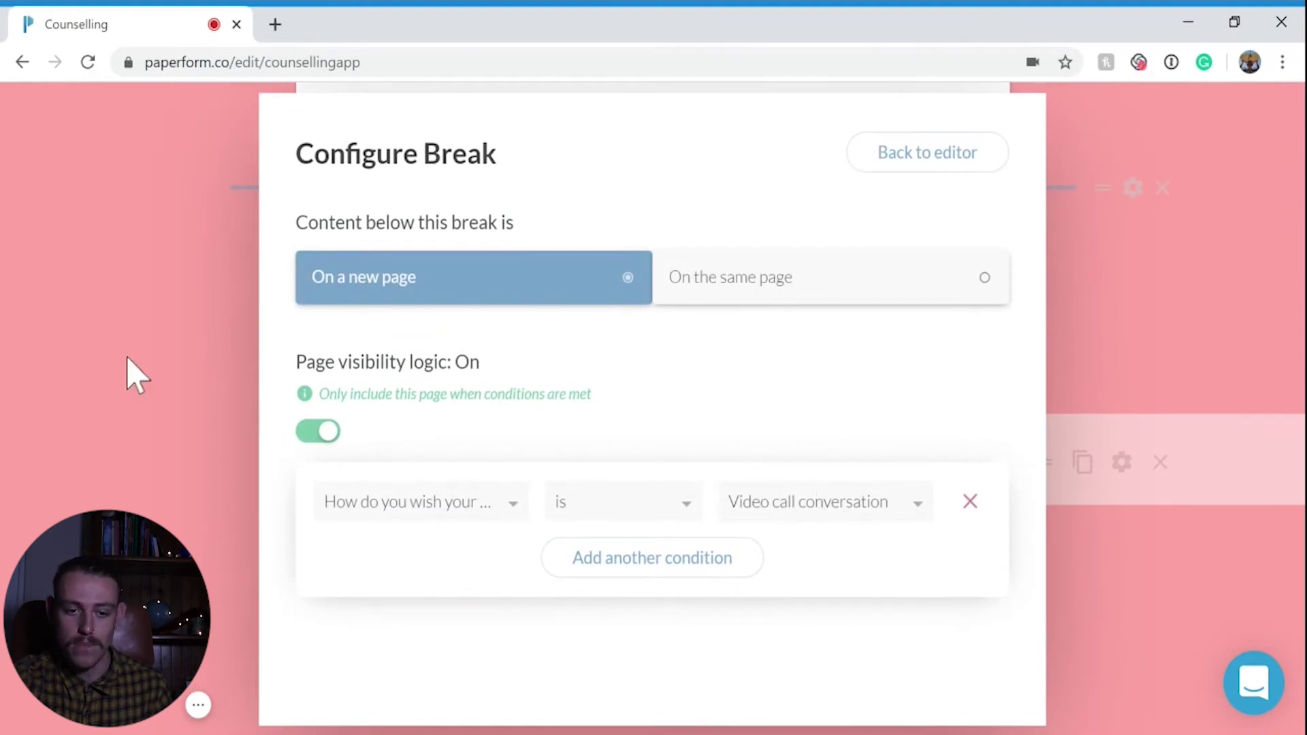
left_click(167, 382)
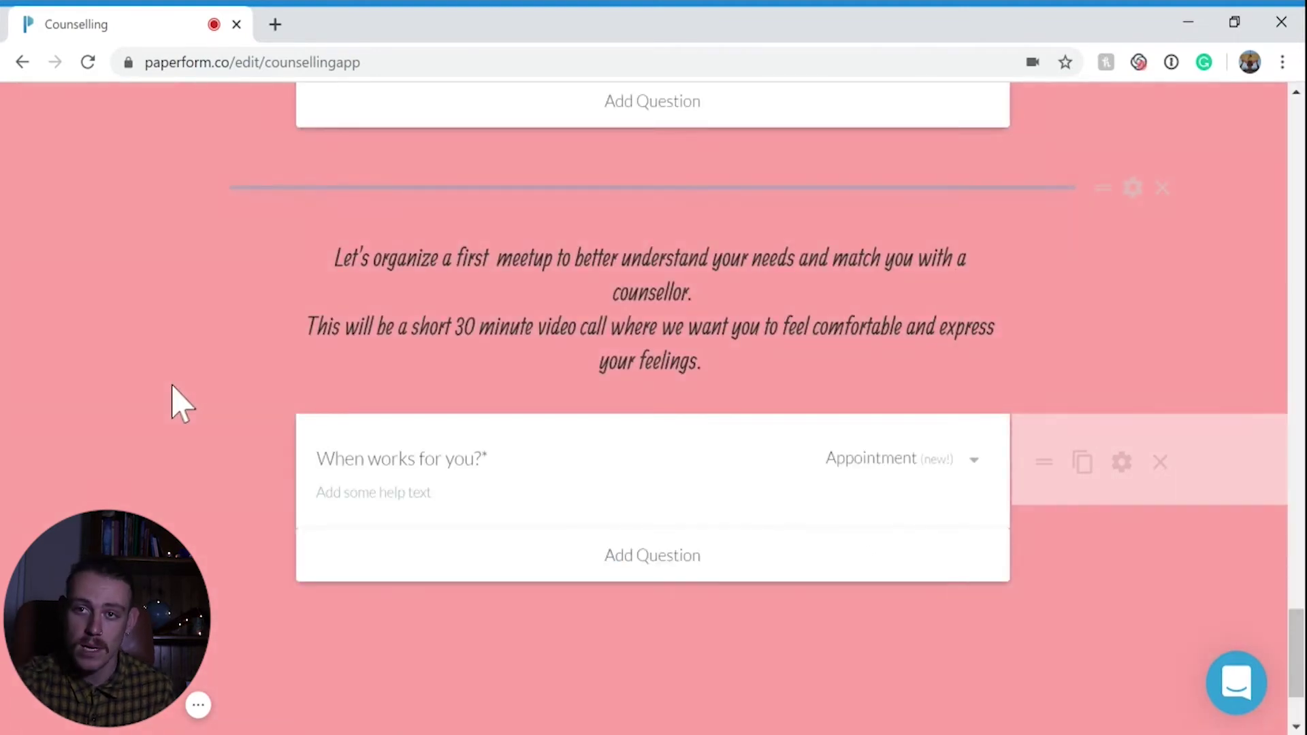
scroll(173, 385, "up", 5)
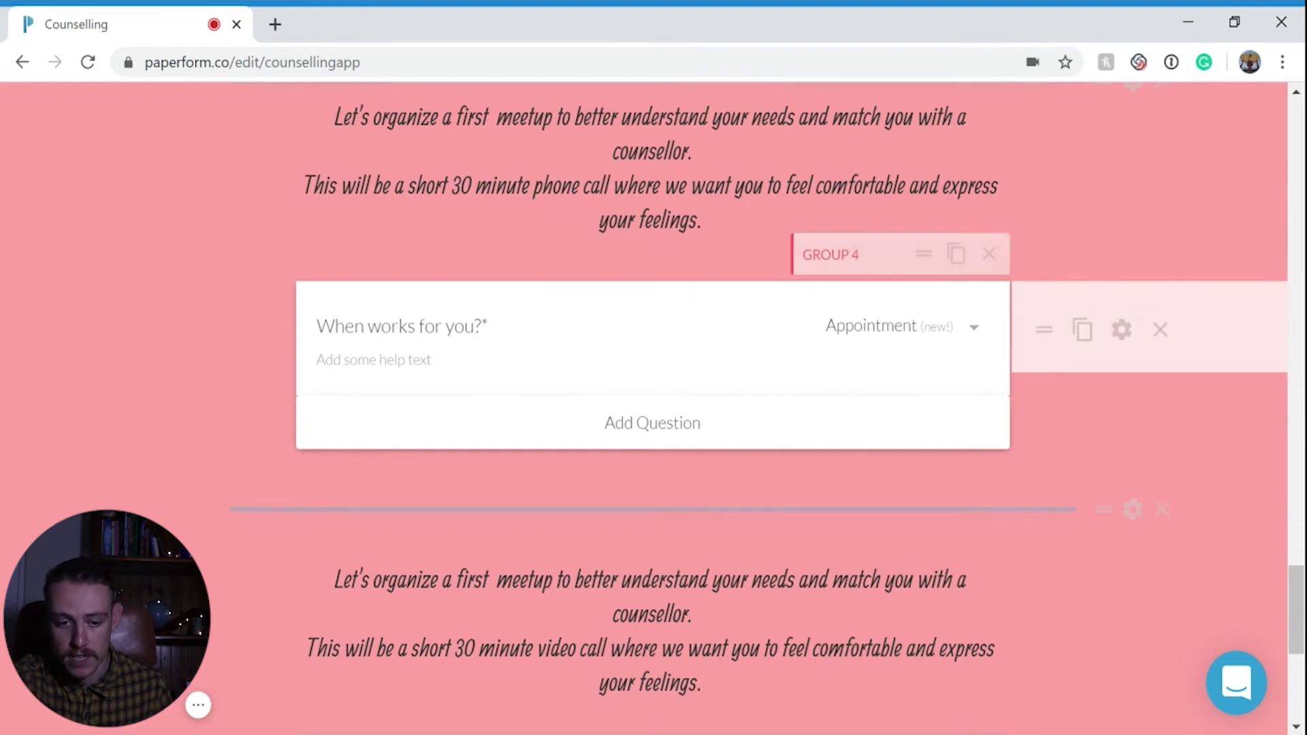
scroll(706, 272, "down", 2)
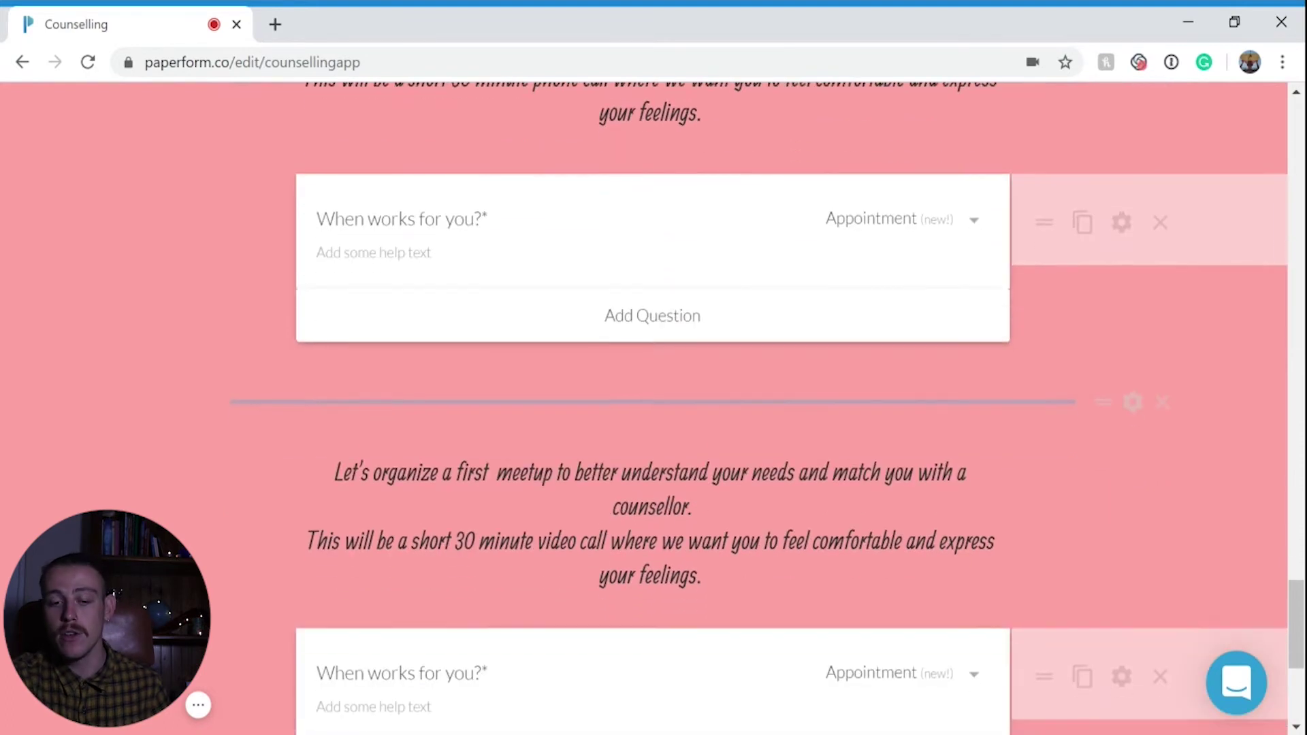
scroll(705, 273, "down", 3)
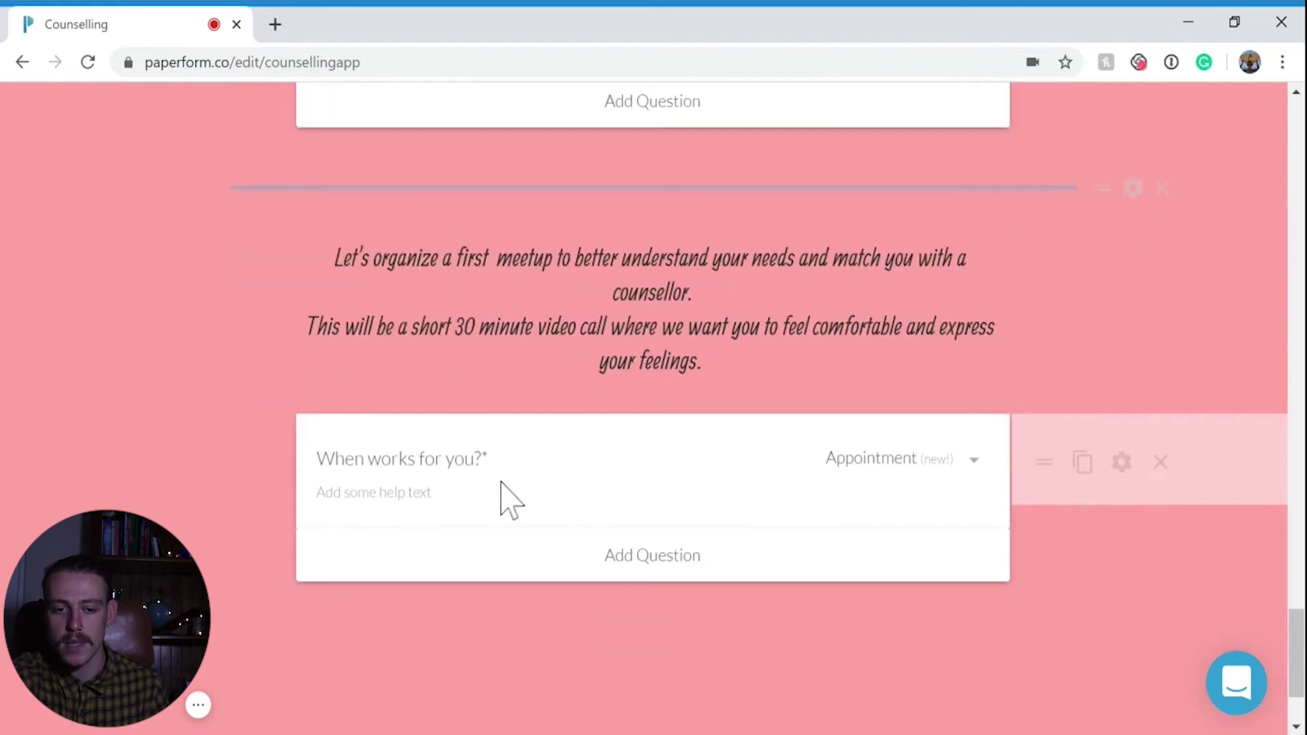
scroll(607, 417, "up", 5)
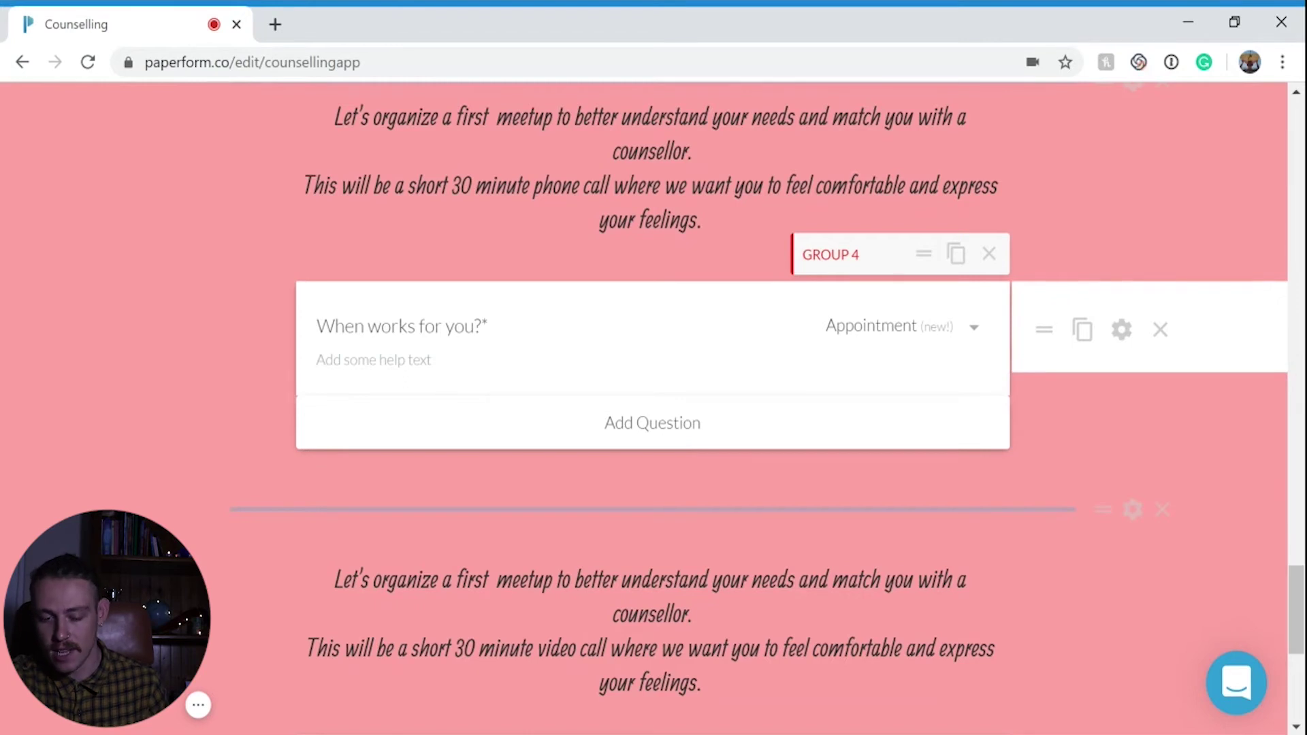
Scroll the live form at counsellingapp.paperform.co below the Good-Head-Space Online Counselling heading
scroll(653, 409, "down", 5)
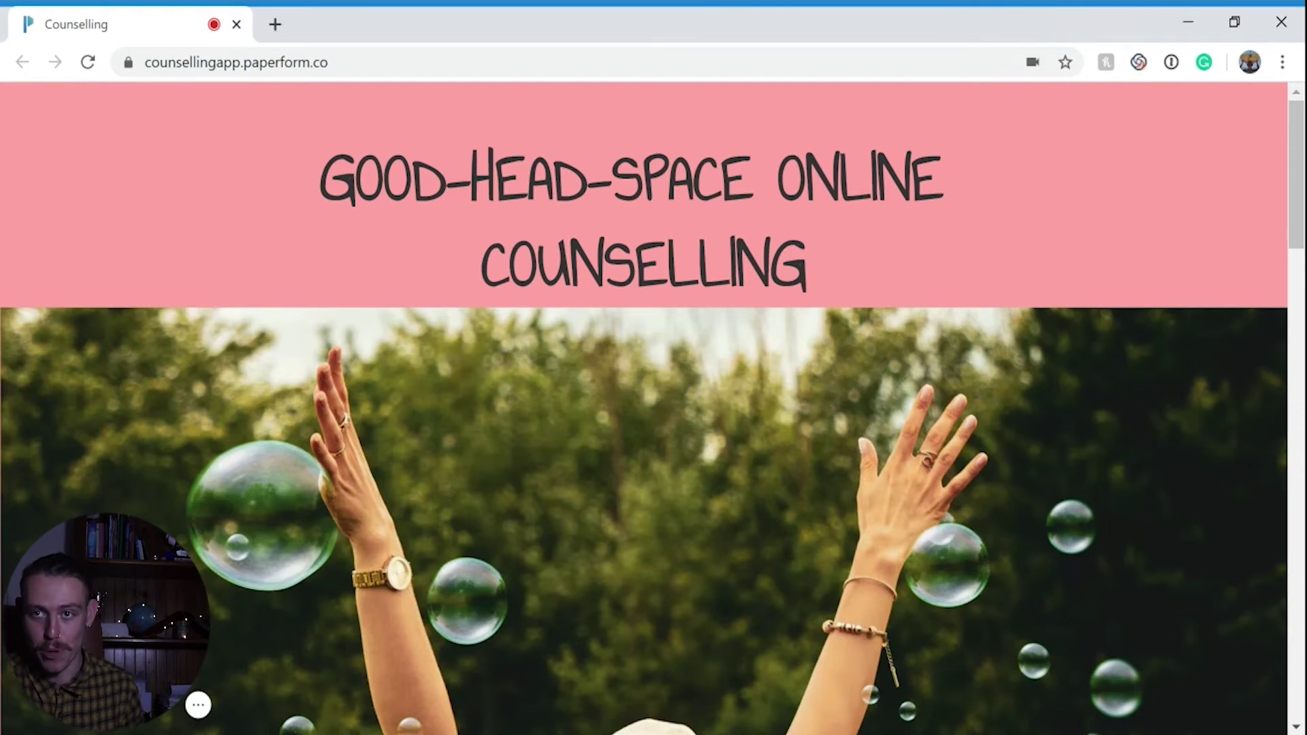
Answer No and Stress, then choose Partner Counselling, a phone first meeting and online chat sessions
scroll(824, 633, "down", 20)
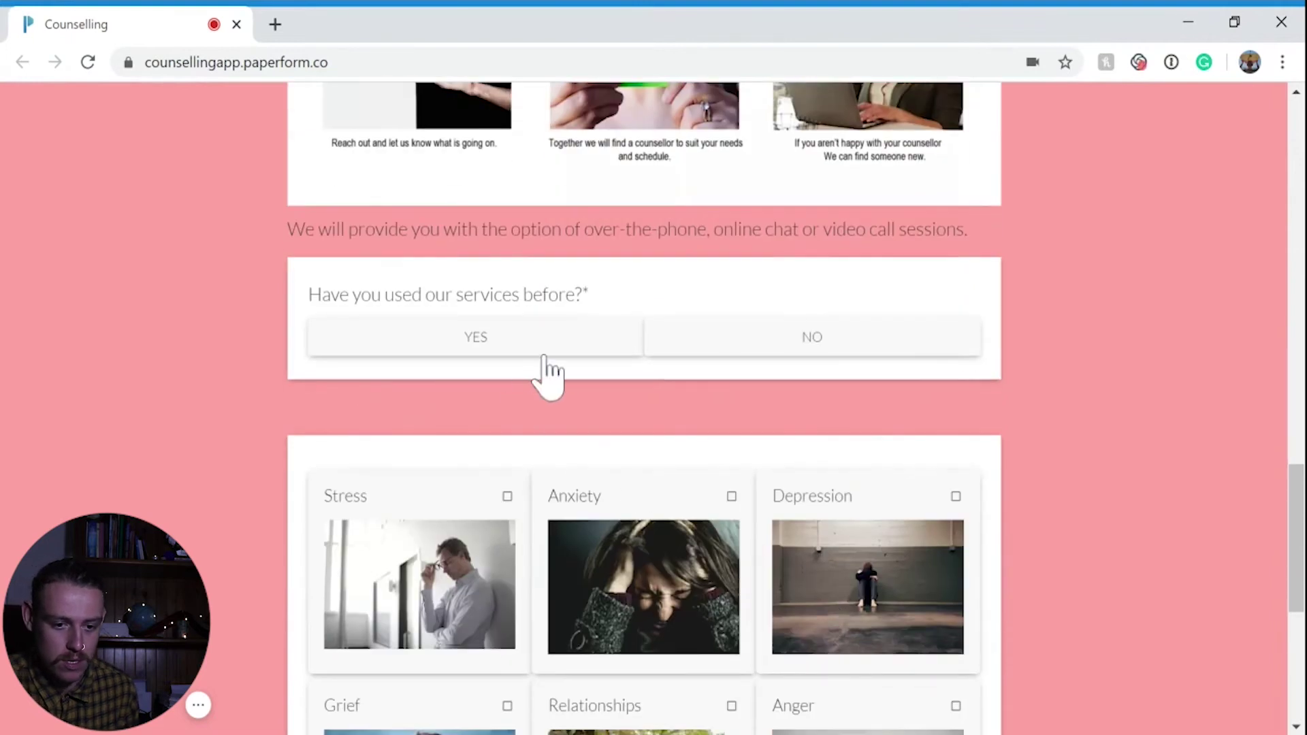
left_click(744, 355)
left_click(514, 409)
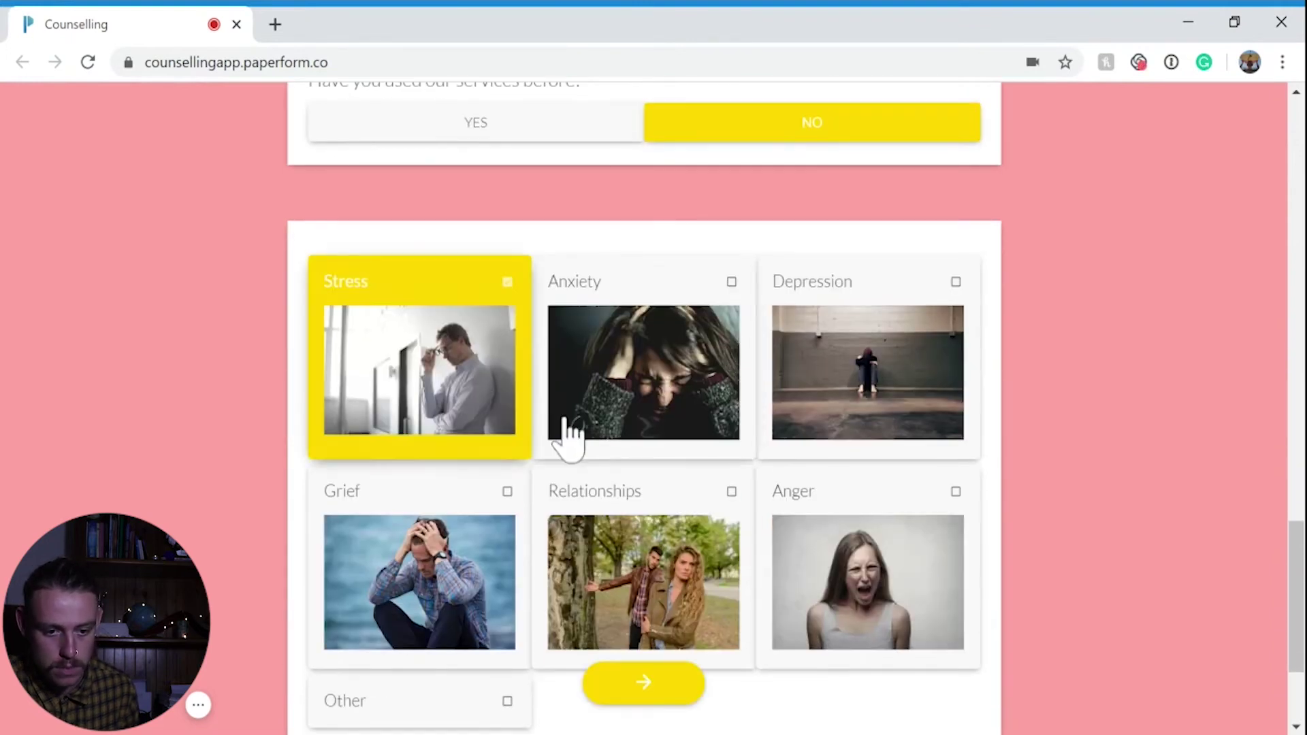
left_click(655, 702)
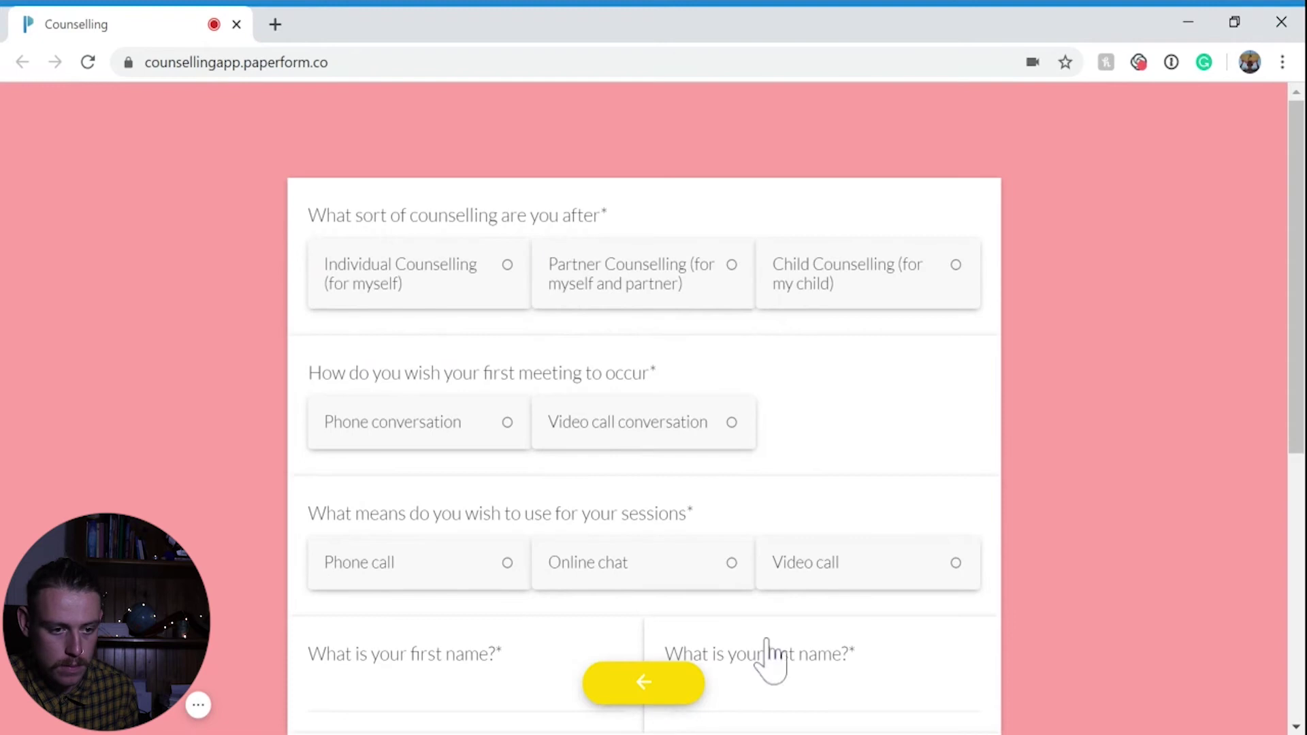
scroll(783, 388, "down", 2)
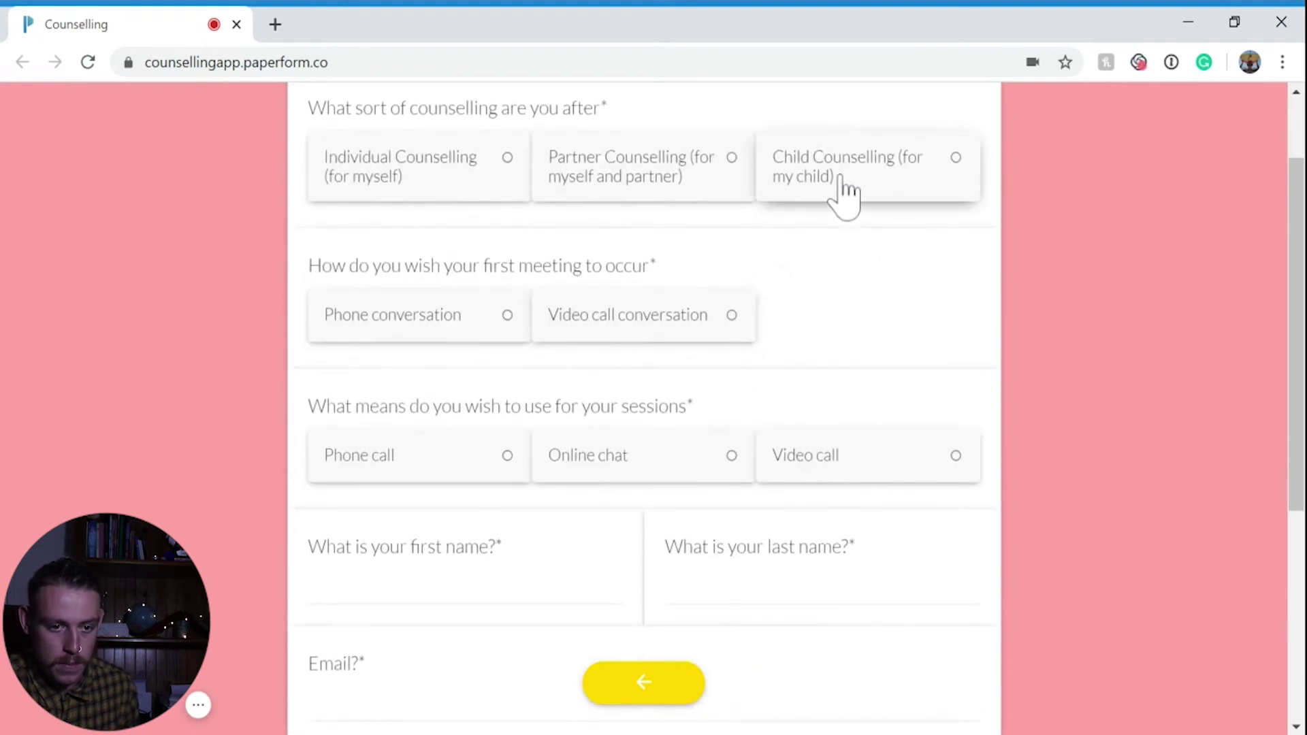
left_click(663, 194)
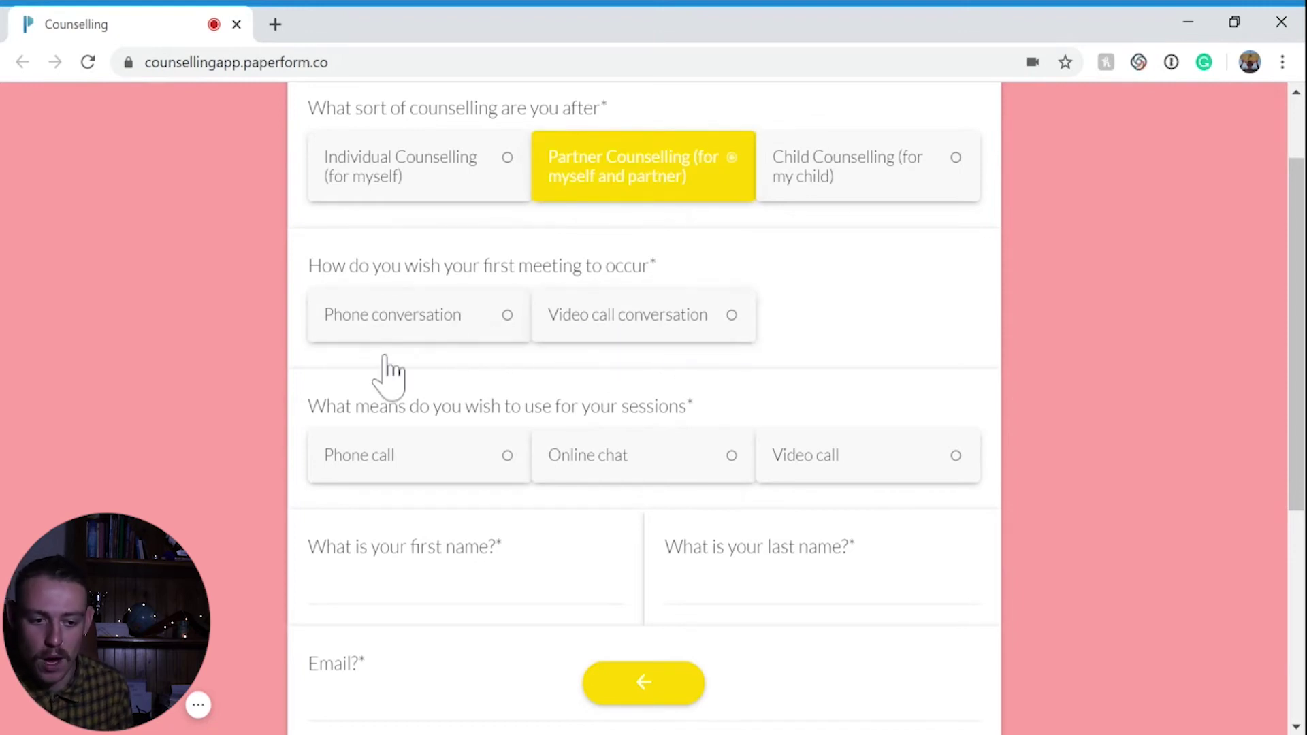
left_click(432, 325)
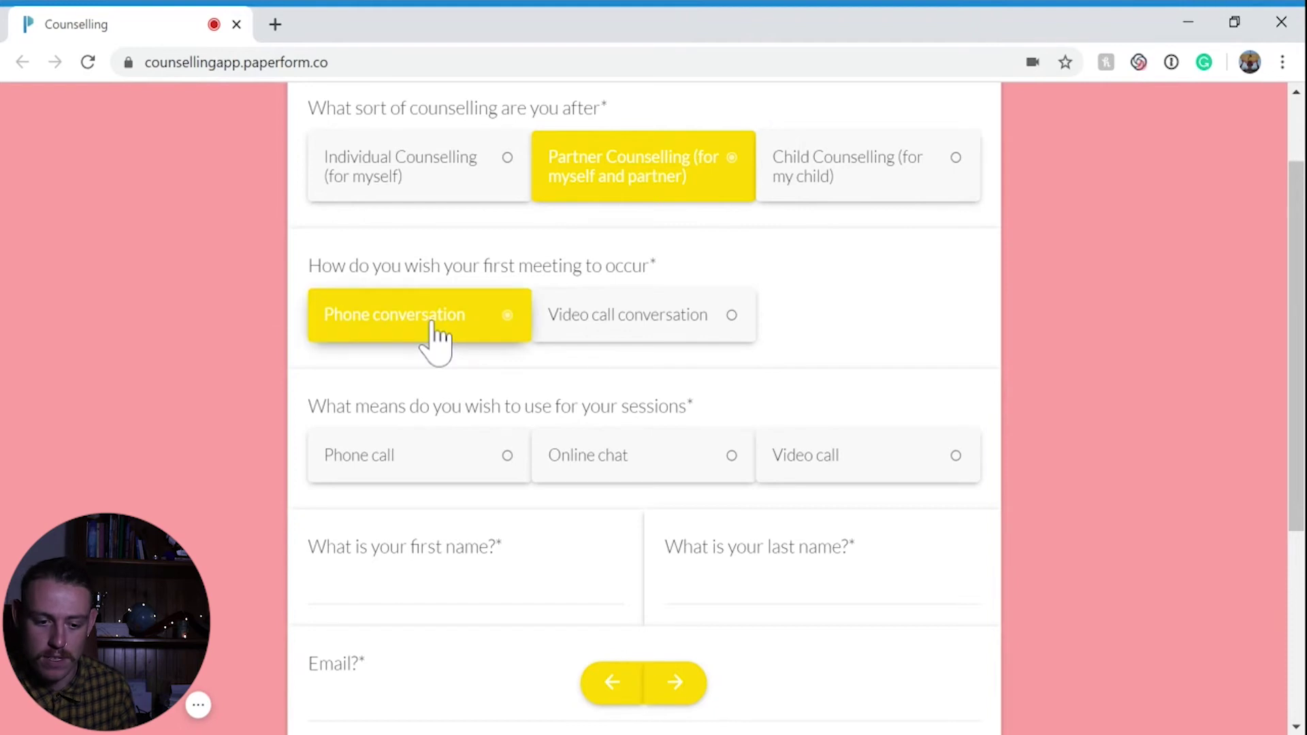
left_click(606, 456)
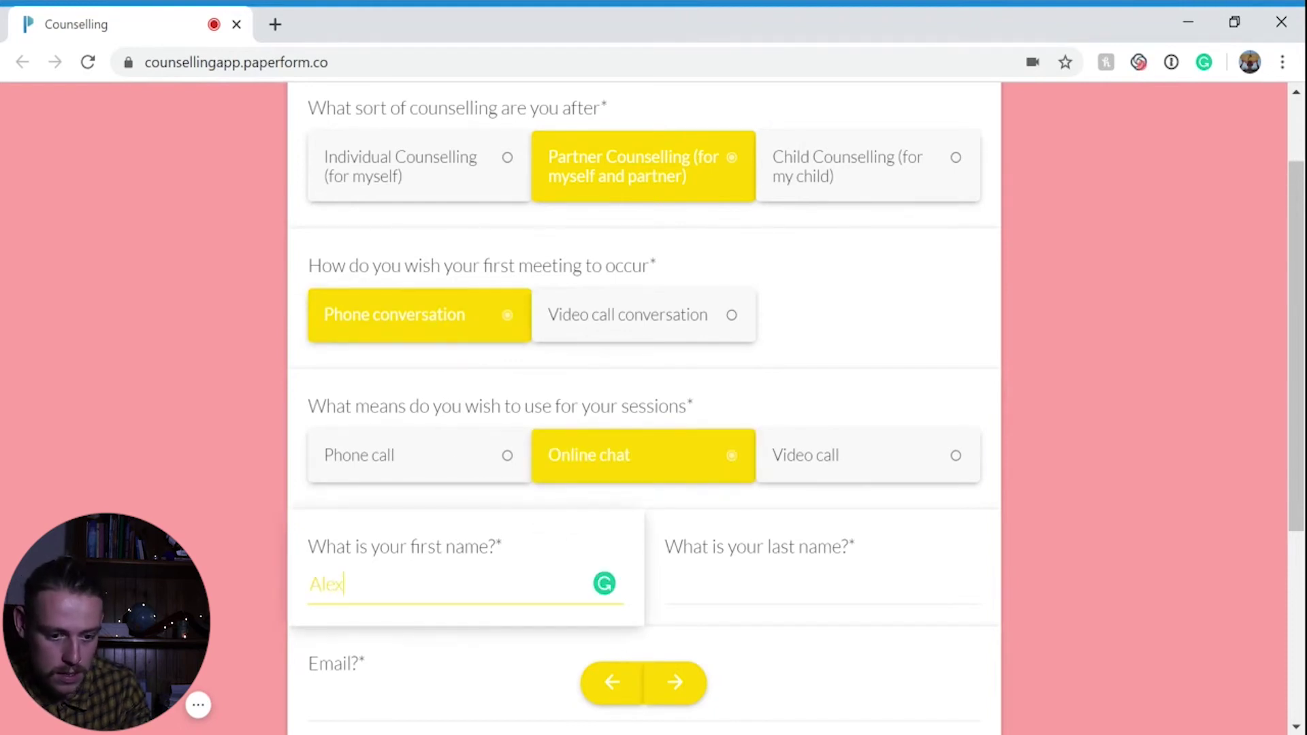
Enter the respondent's first and last name, email and phone number, then go to the booking page
key("Tab")
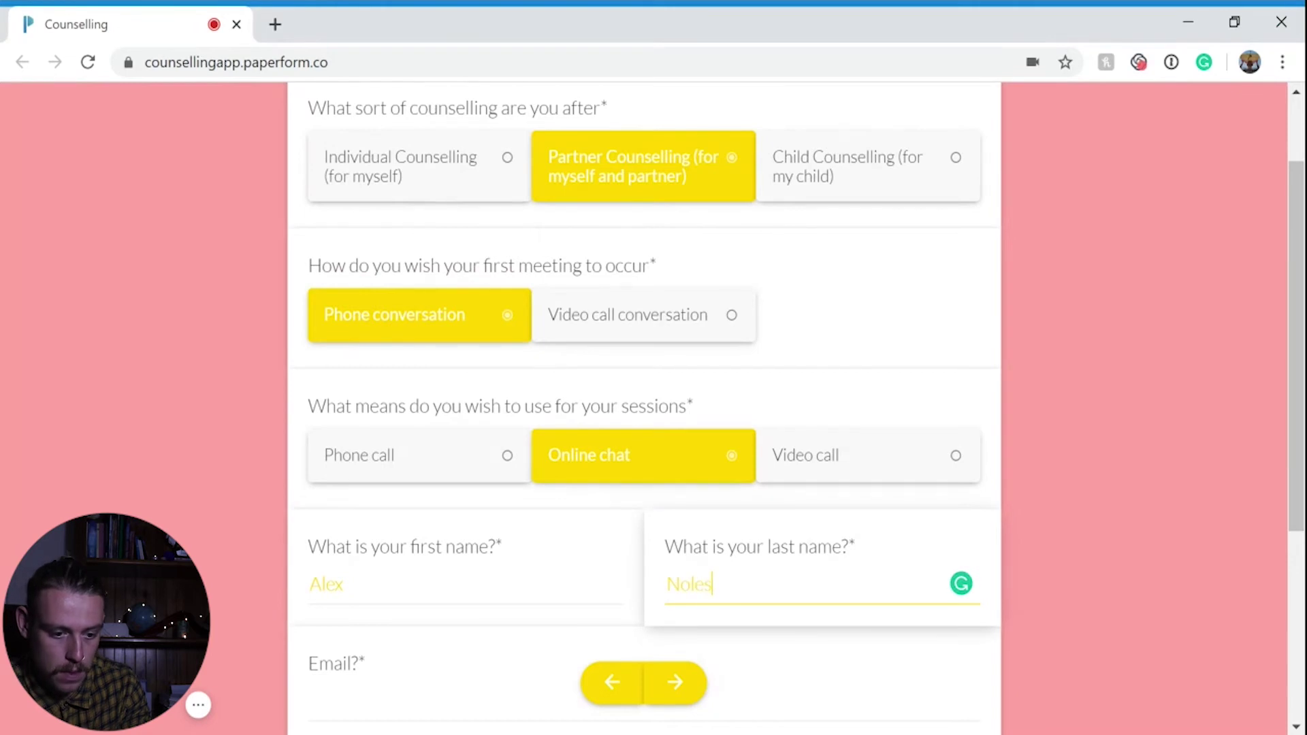
scroll(644, 409, "down", 3)
left_click(310, 488)
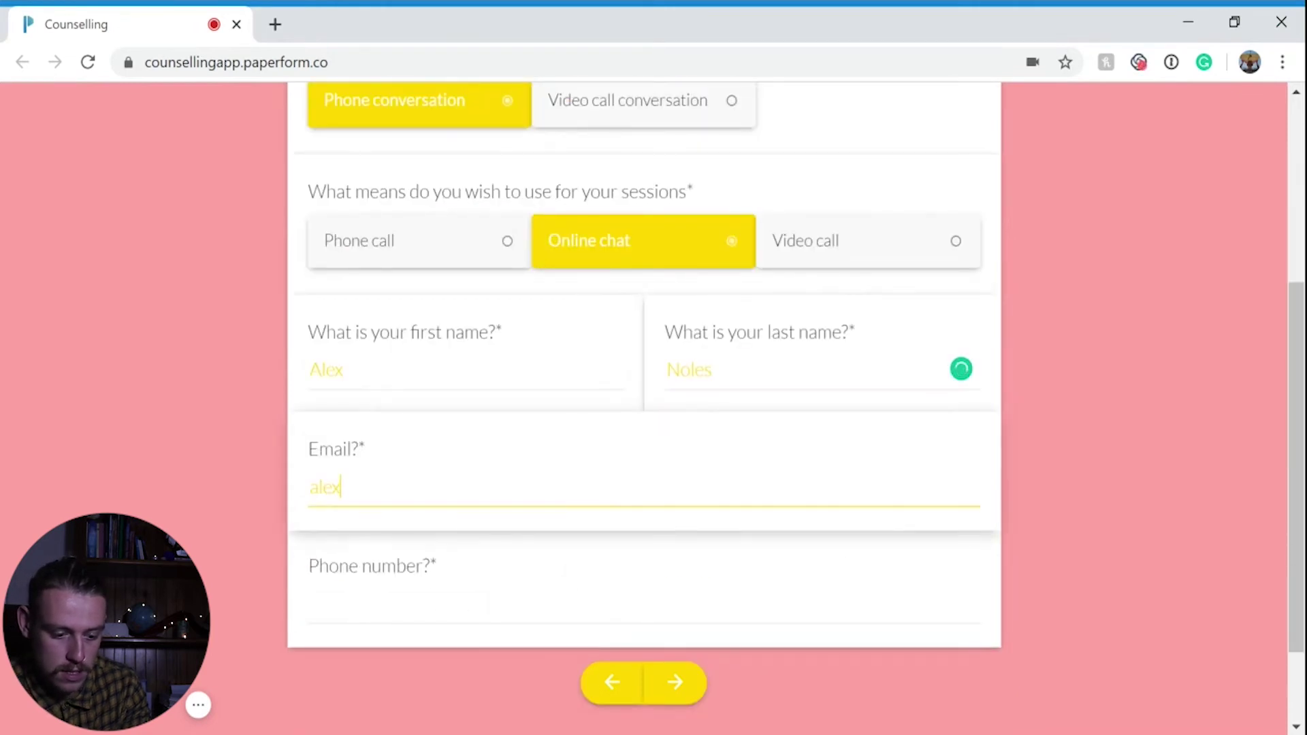
key("Tab")
type("000")
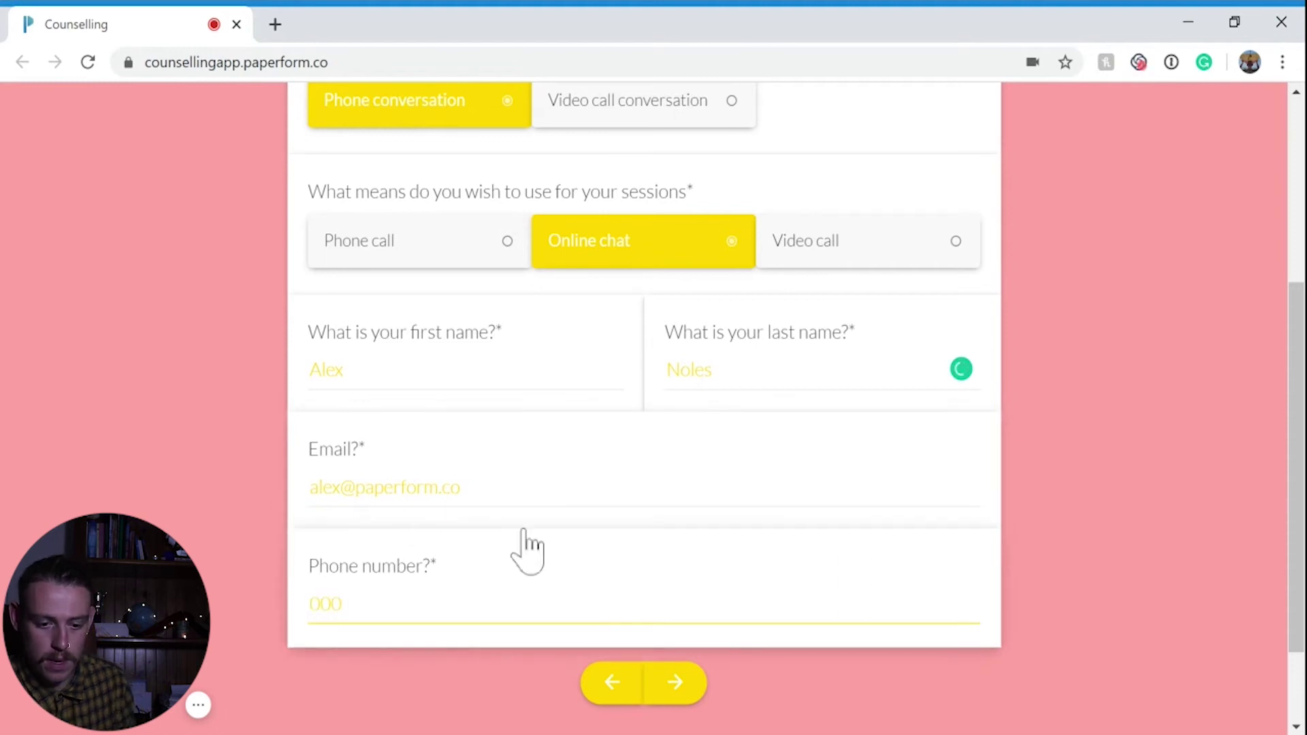
left_click(687, 684)
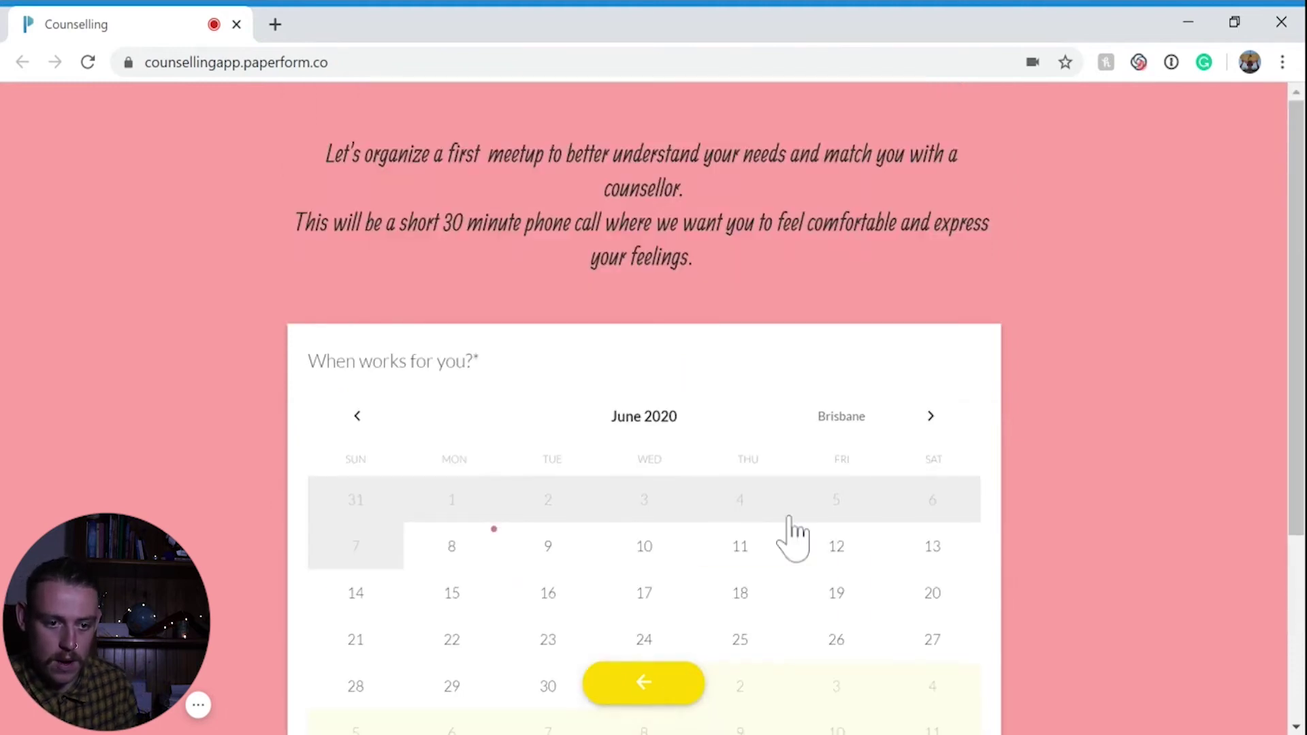
Book Wednesday 17 June 2020, 9:45 am – 10:15 am, and submit the test entry
scroll(920, 442, "down", 1)
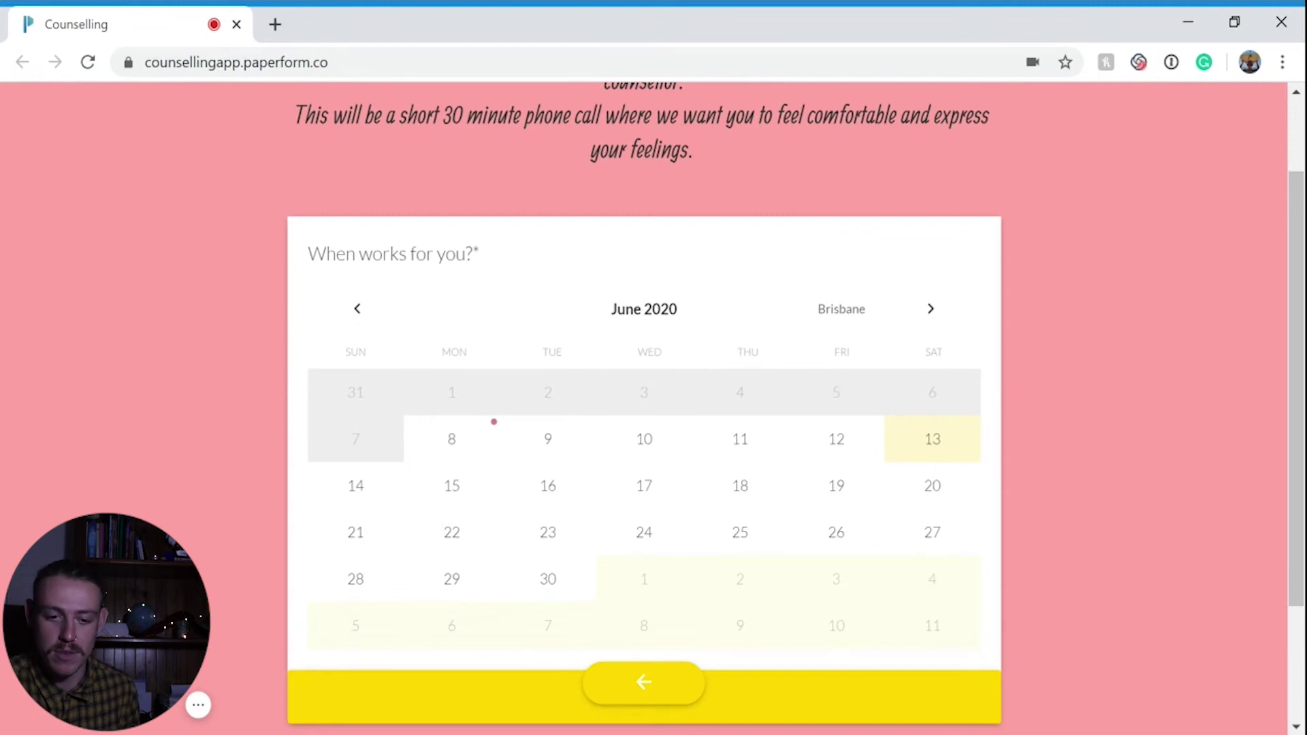
scroll(610, 432, "down", 2)
left_click(647, 344)
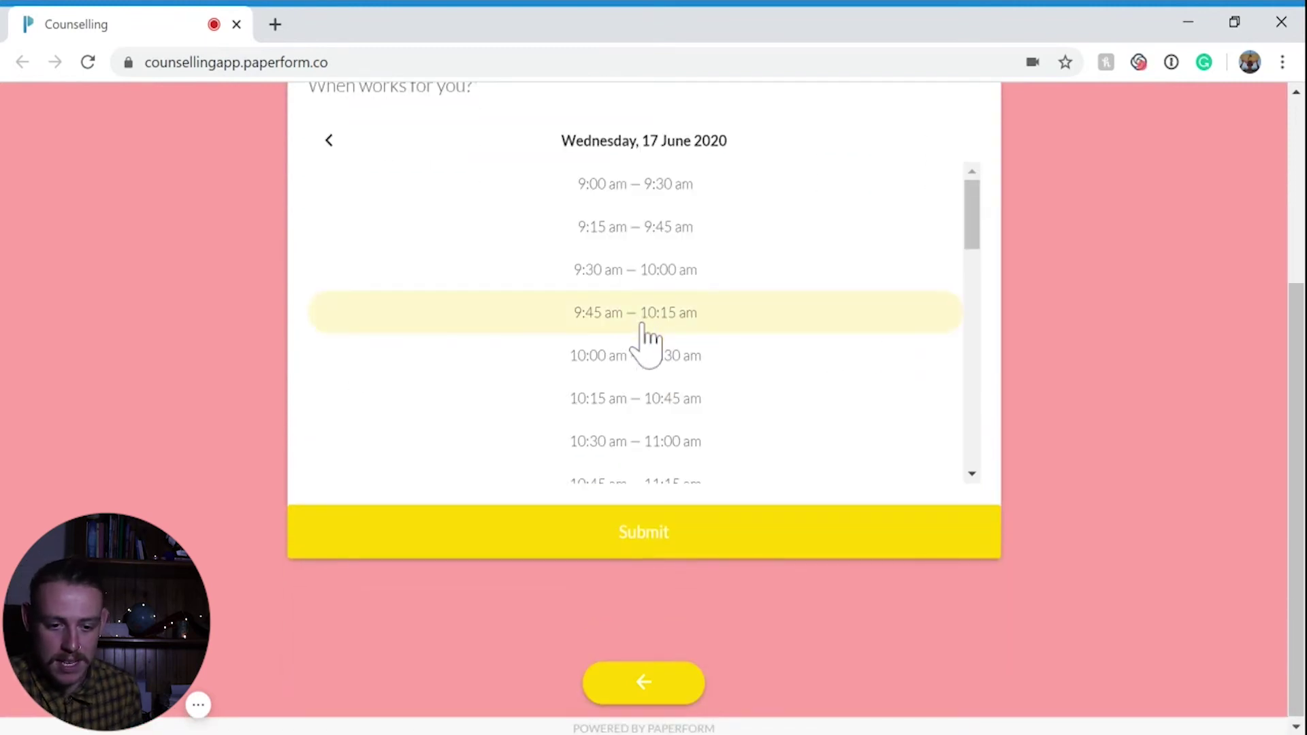
left_click(643, 325)
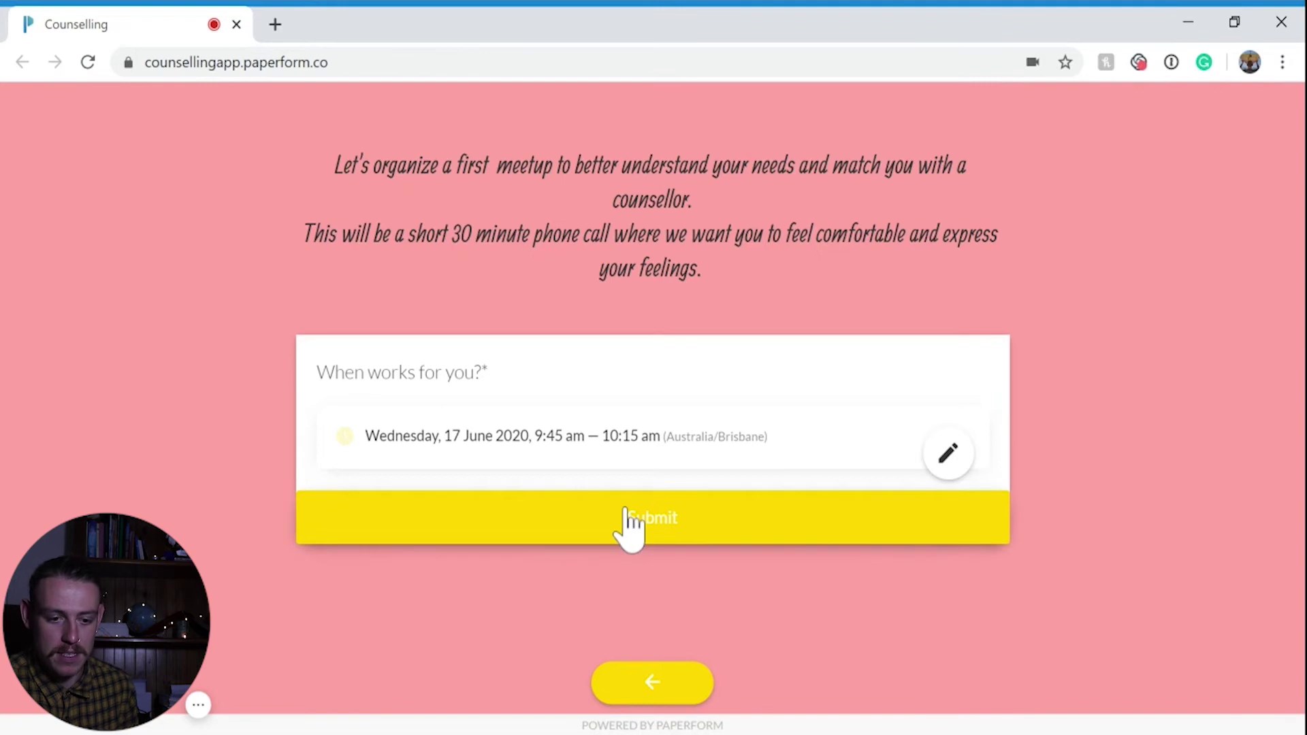
left_click(627, 513)
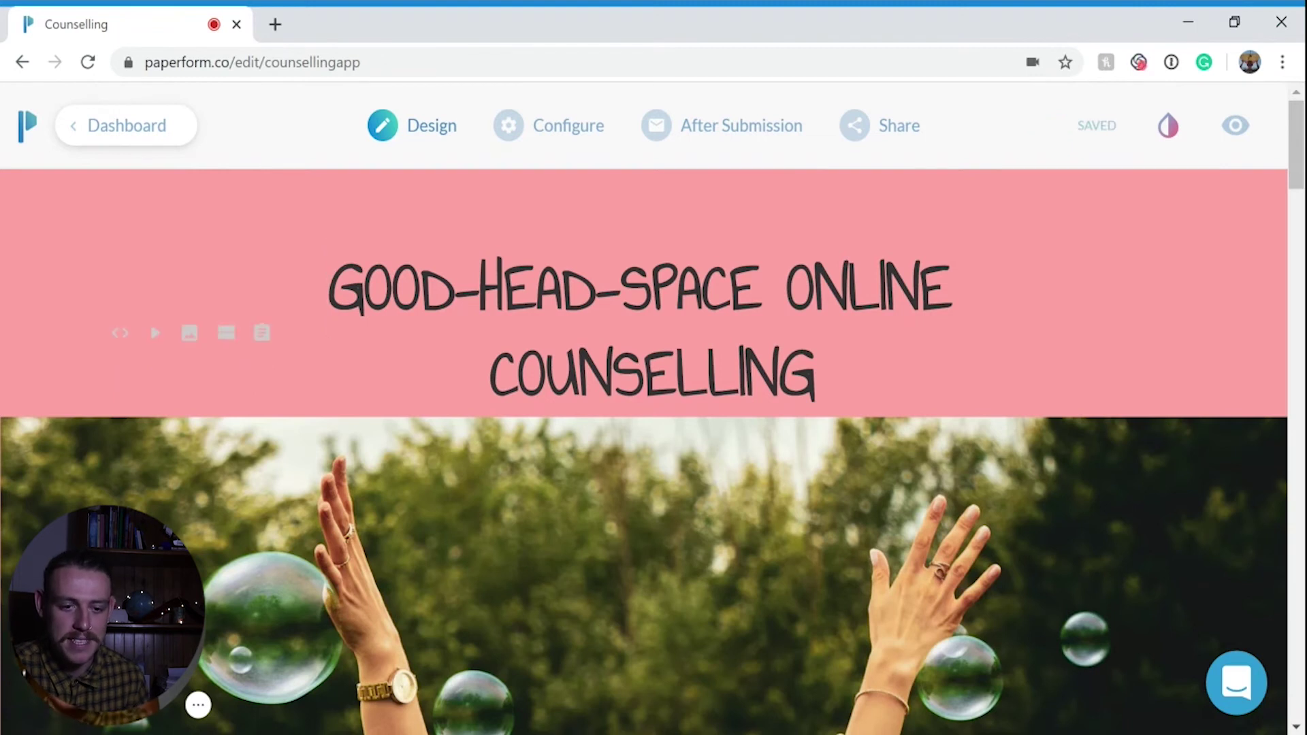
Review the success page title 'We have received your booking and will be in contact.' and its description
mouse_move(747, 151)
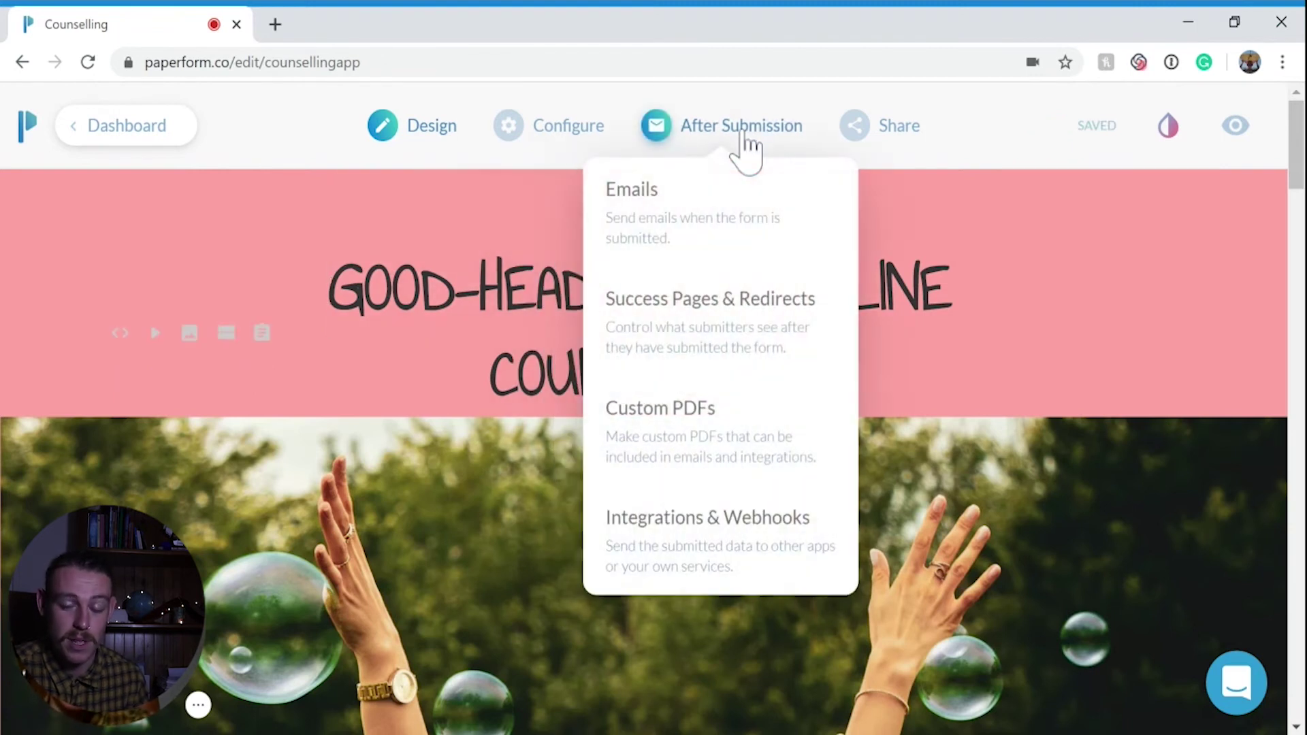
left_click(765, 349)
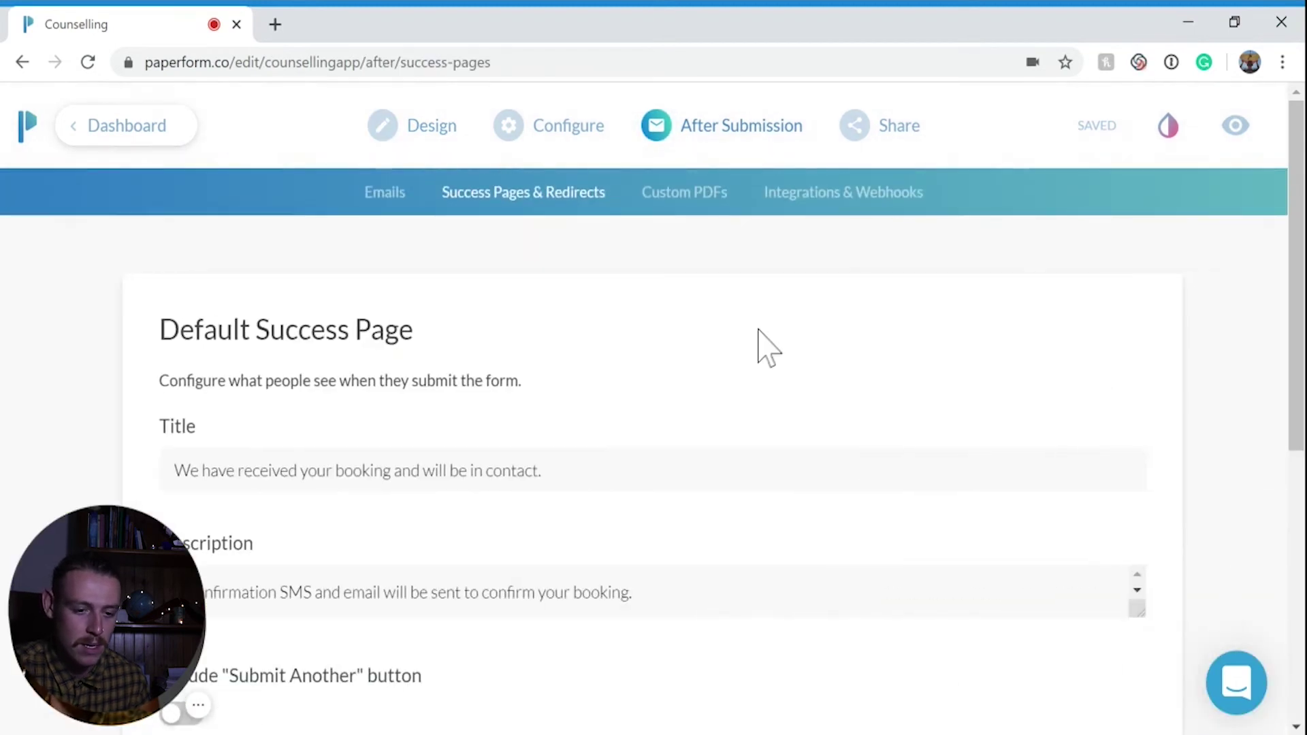
scroll(759, 345, "down", 2)
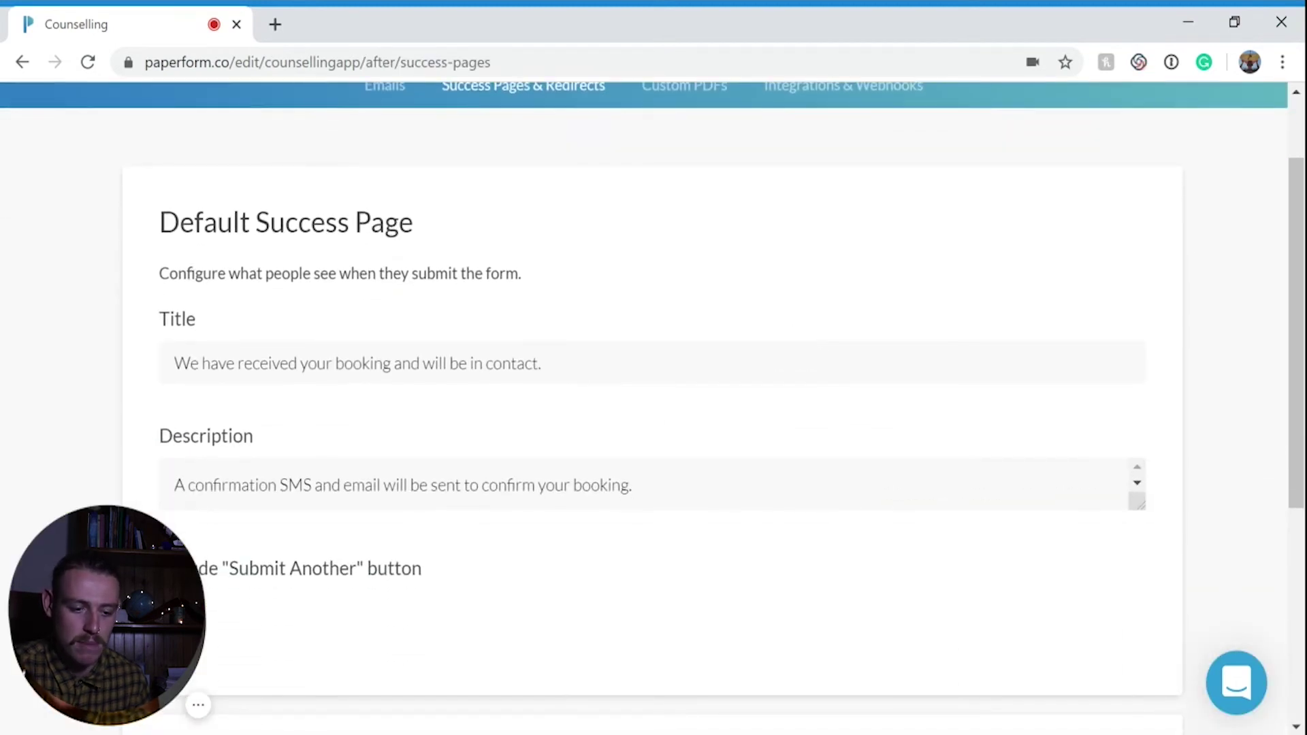
left_click_drag(543, 363, 151, 380)
left_click(384, 485)
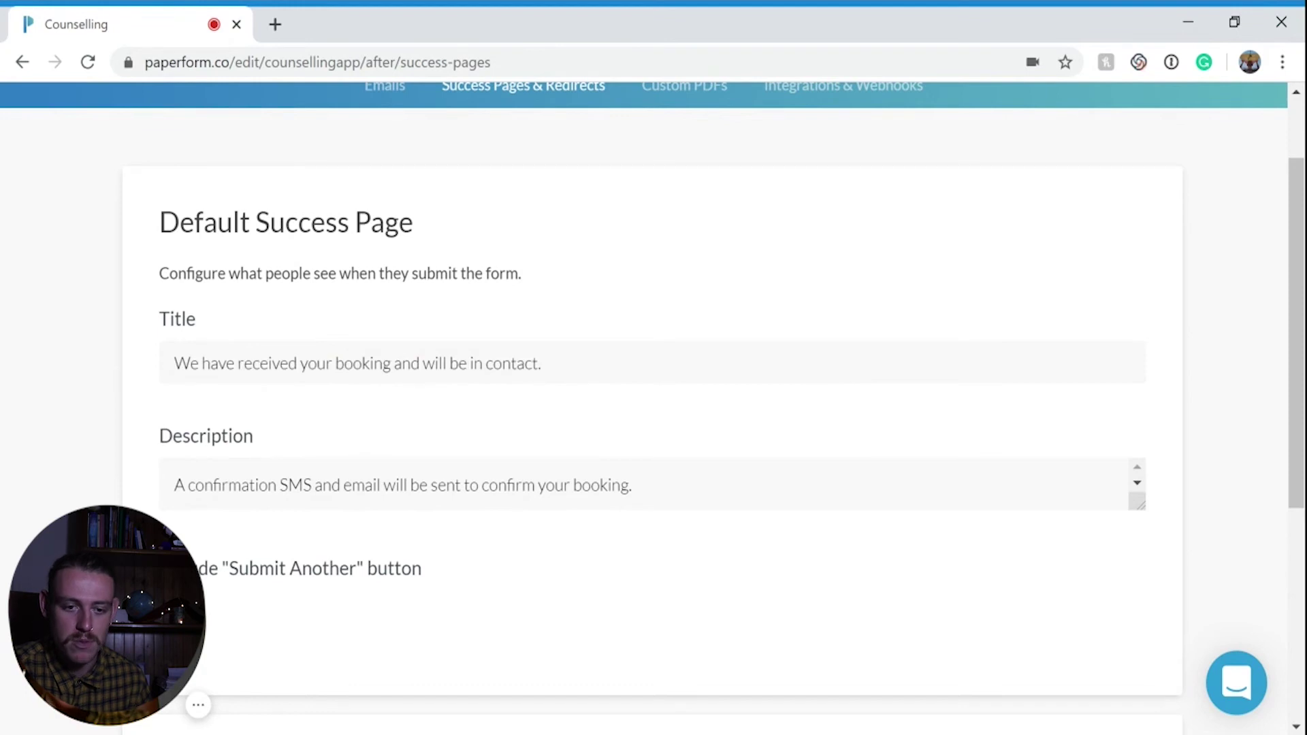
scroll(383, 485, "up", 2)
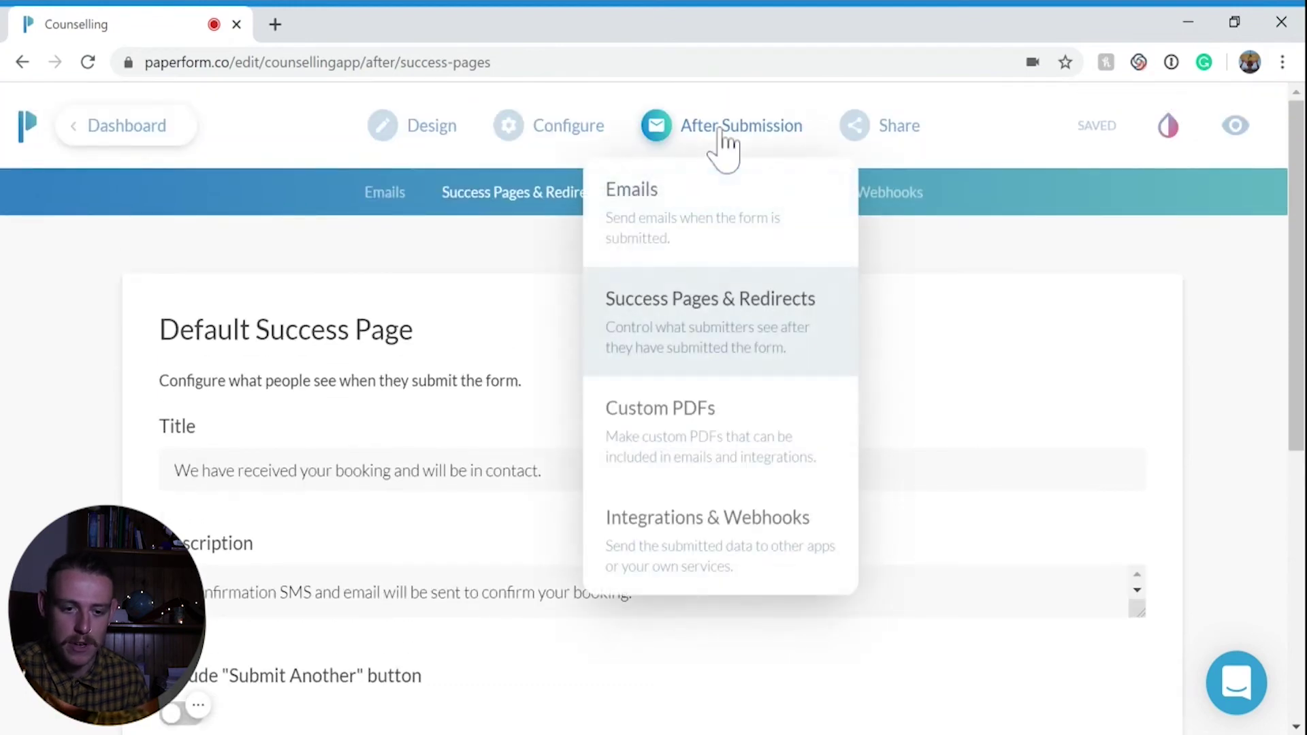
left_click(725, 149)
Confirm the GOOD-HEAD-SPACE FIRST SESSION email goes to the Email? answer and update it
left_click(708, 248)
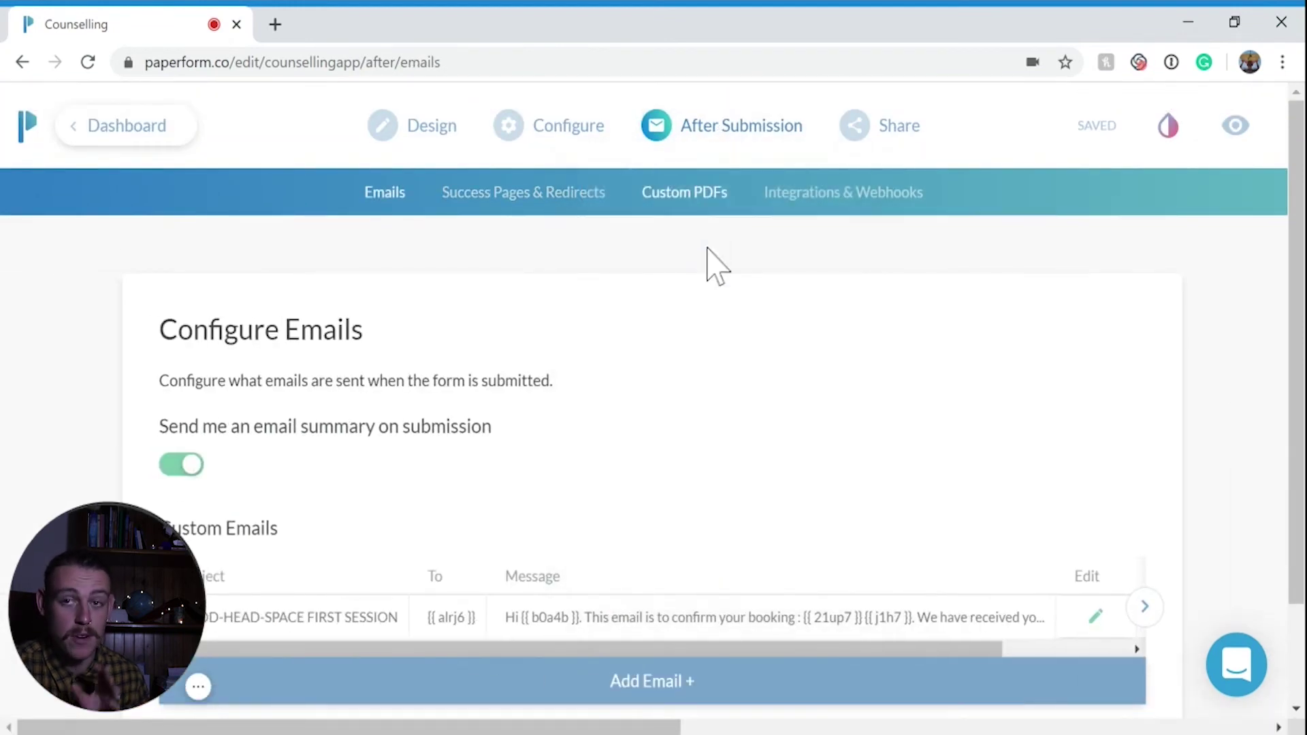
scroll(708, 249, "down", 2)
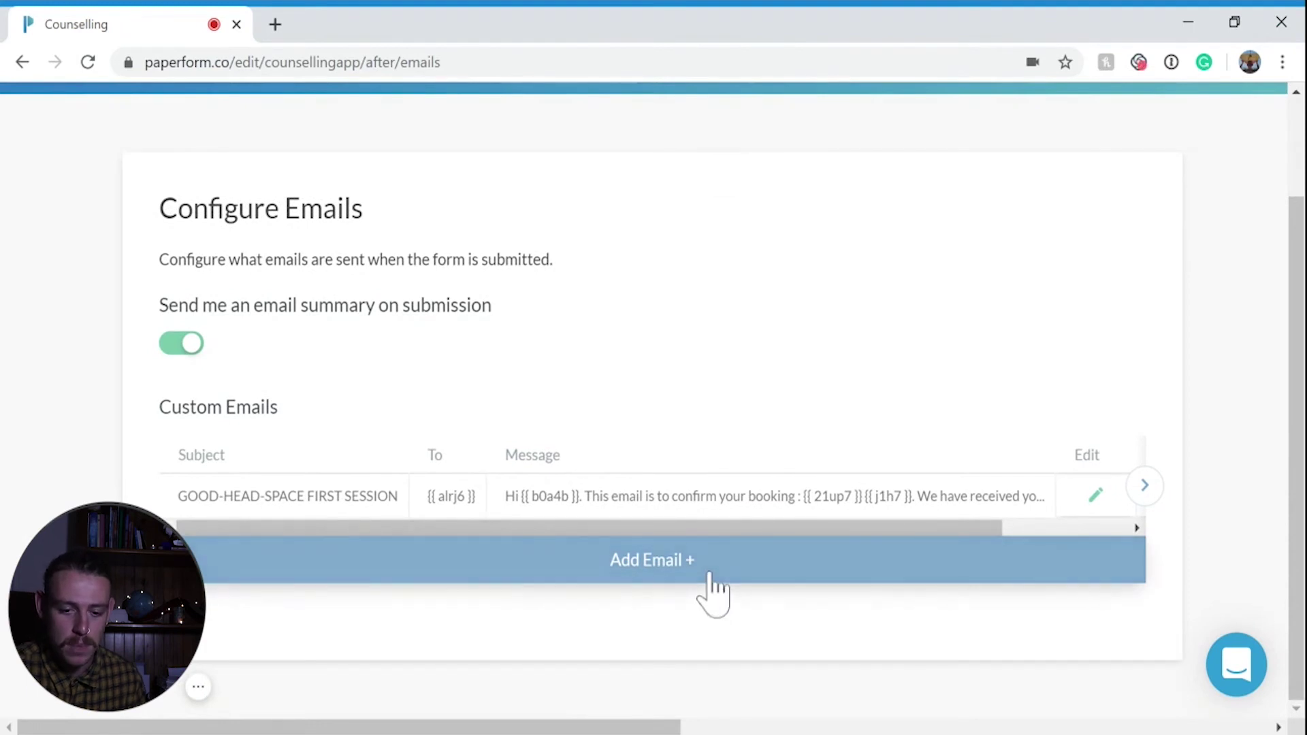
left_click_drag(782, 529, 940, 529)
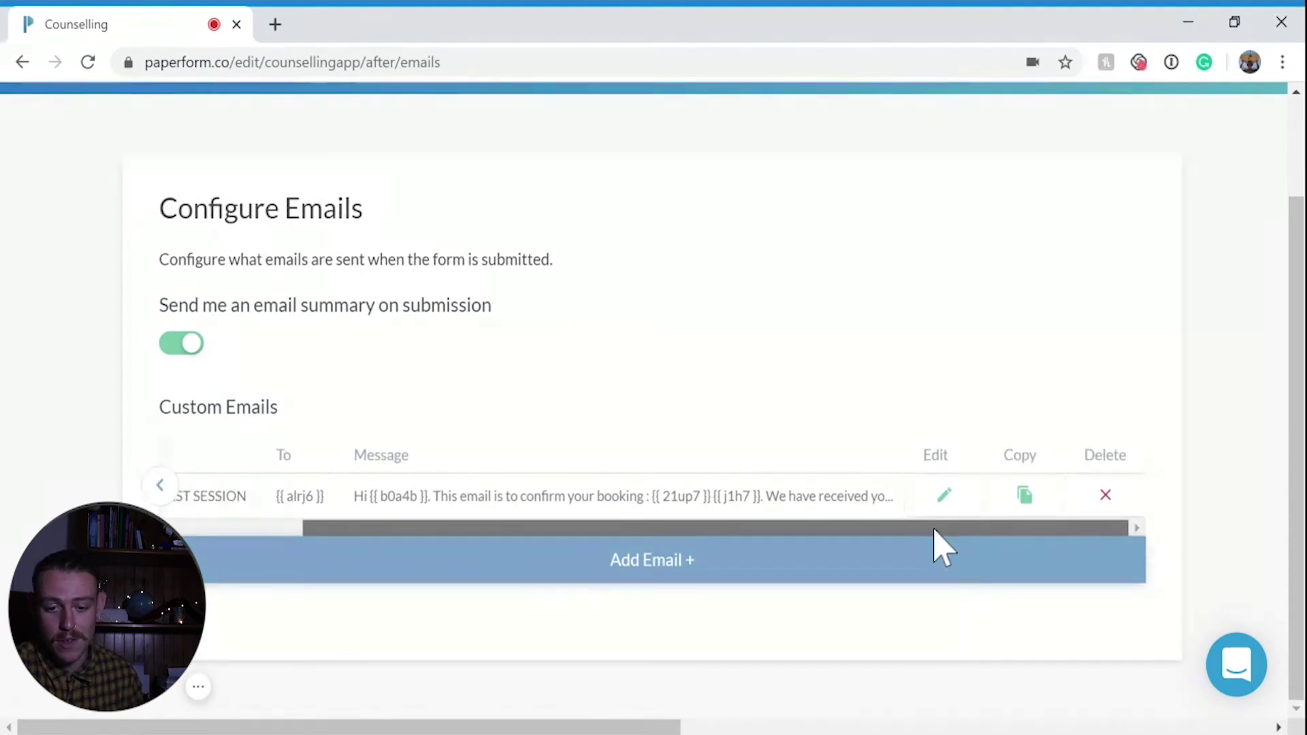
left_click(946, 497)
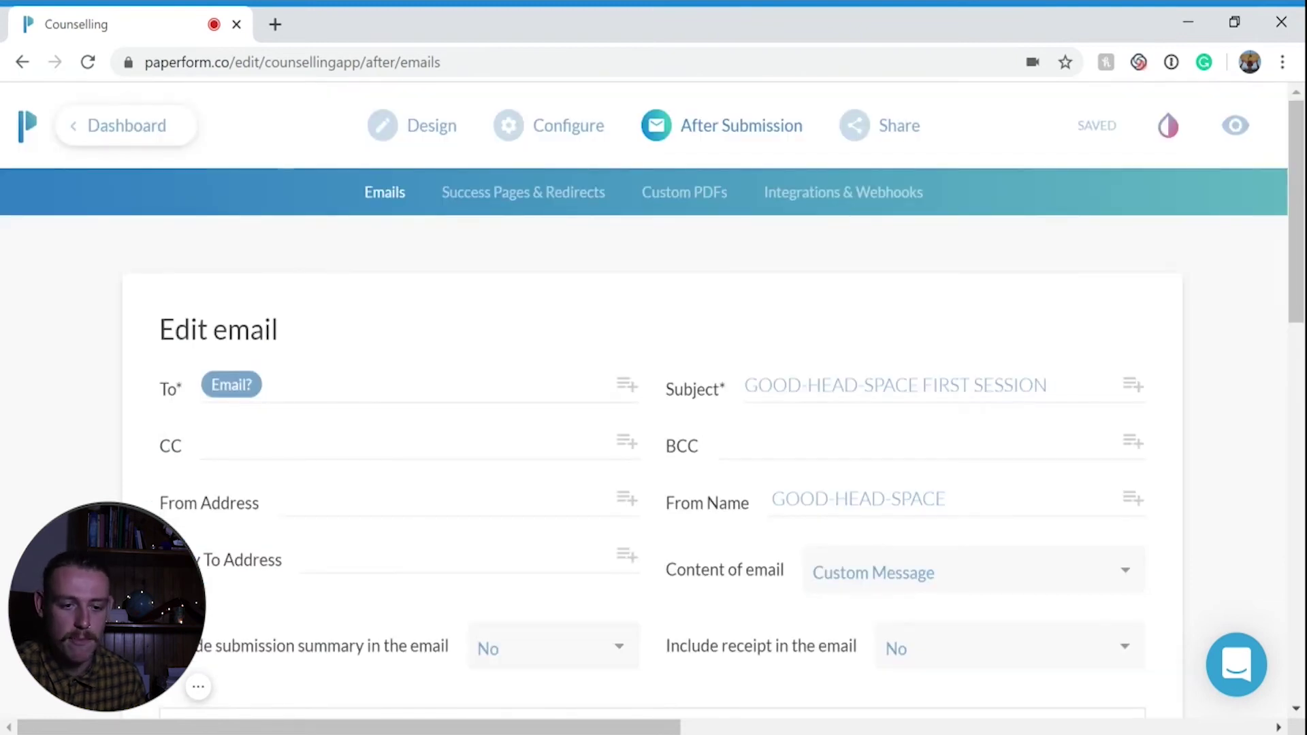
scroll(653, 408, "down", 2)
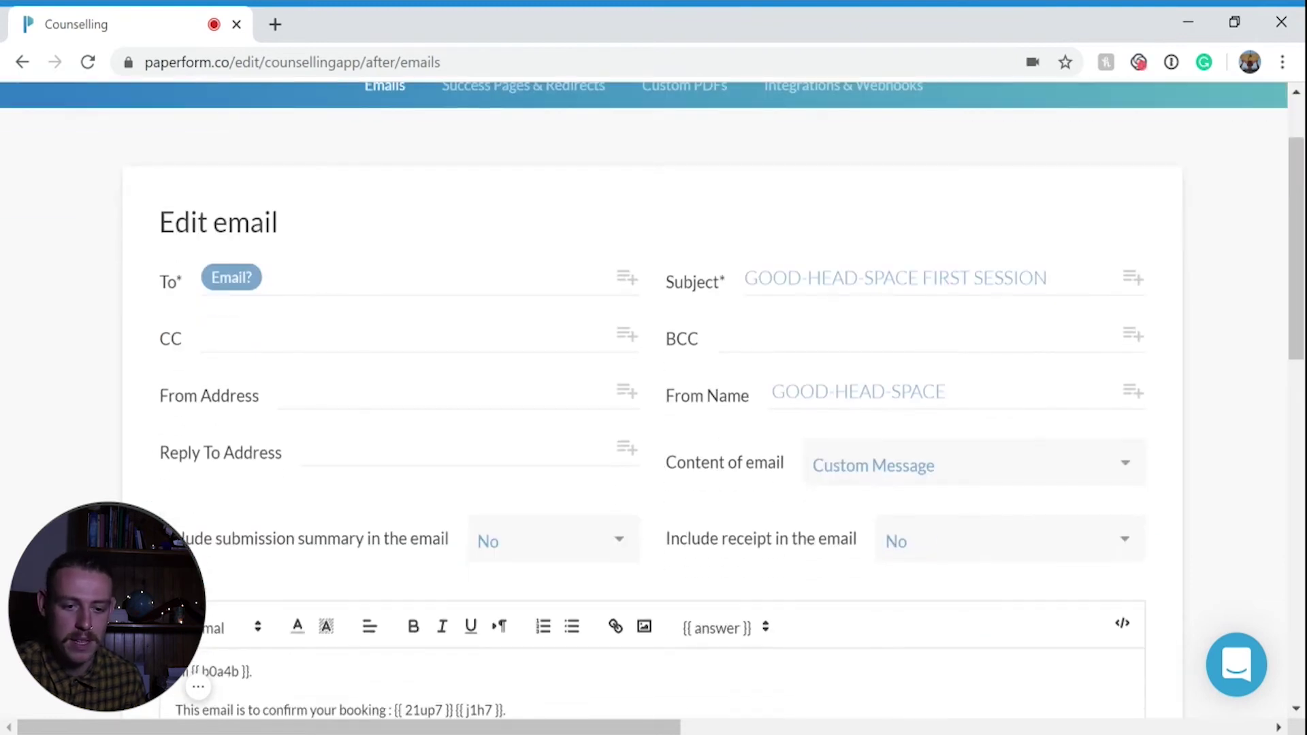
left_click(627, 279)
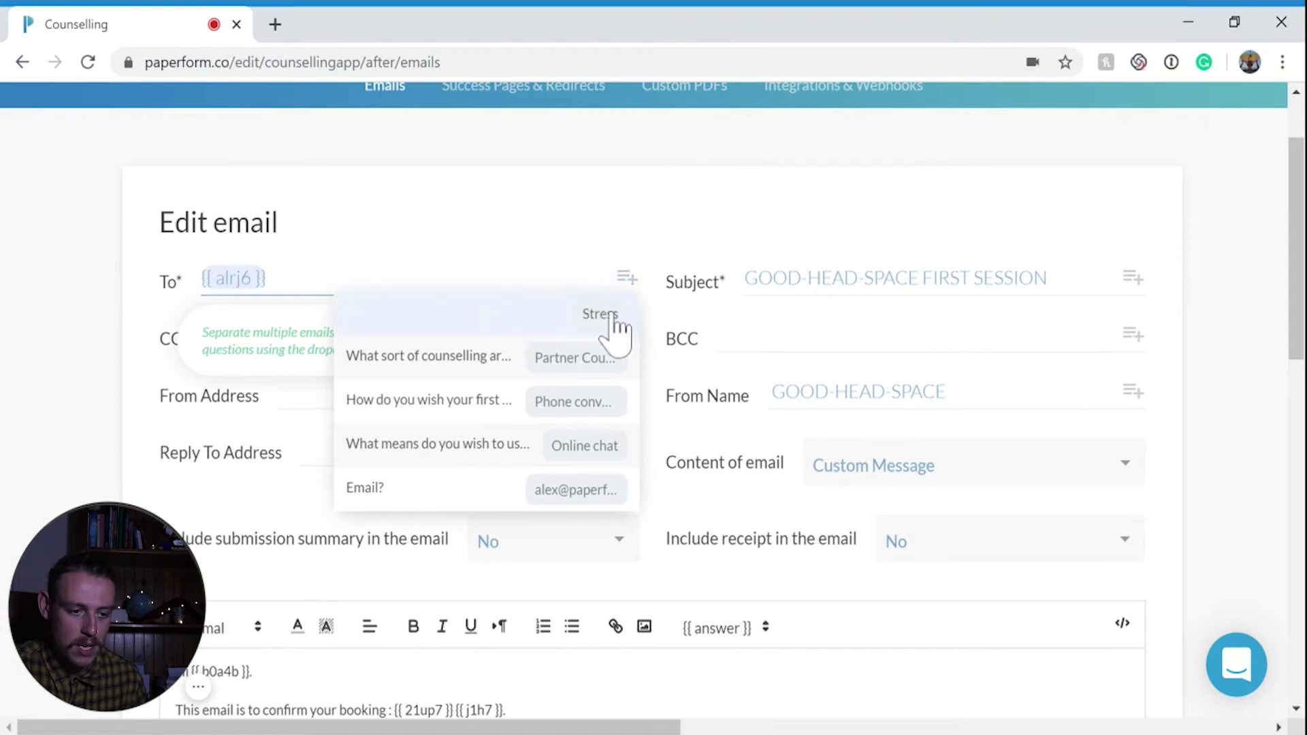
left_click(42, 320)
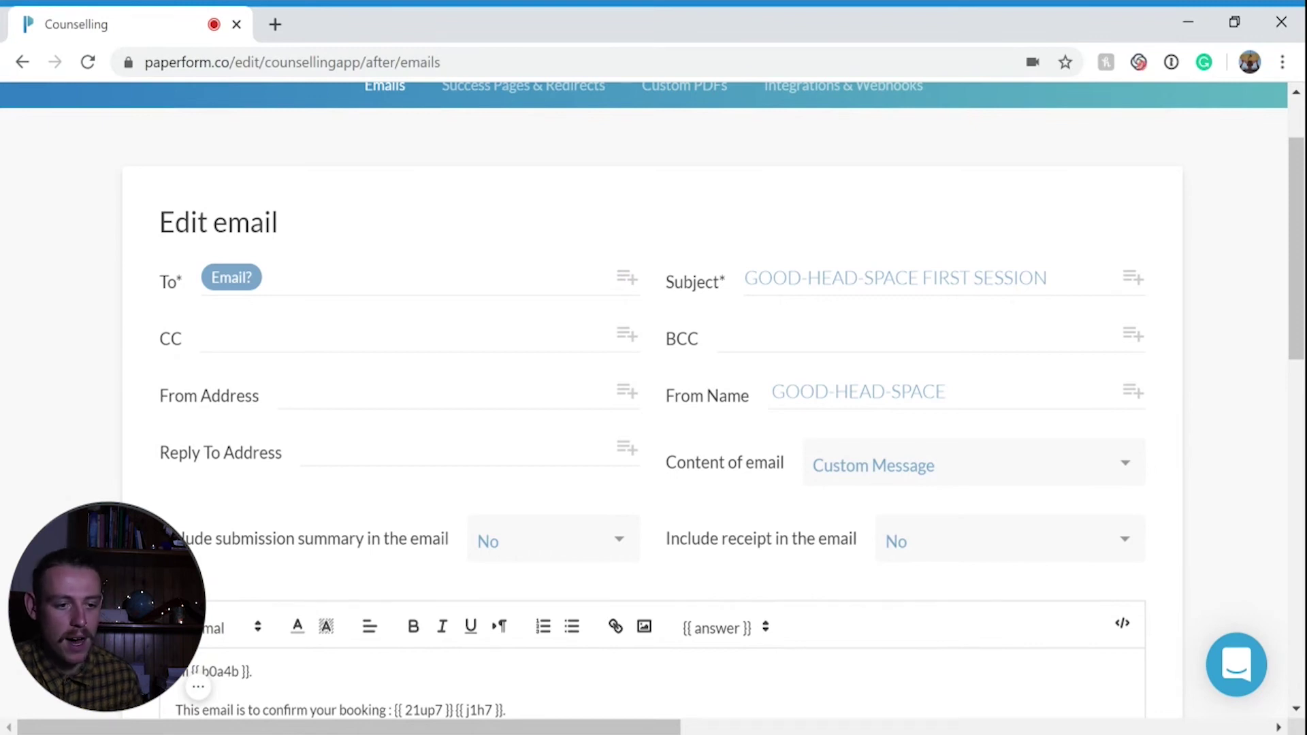
scroll(652, 409, "down", 8)
scroll(652, 408, "up", 2)
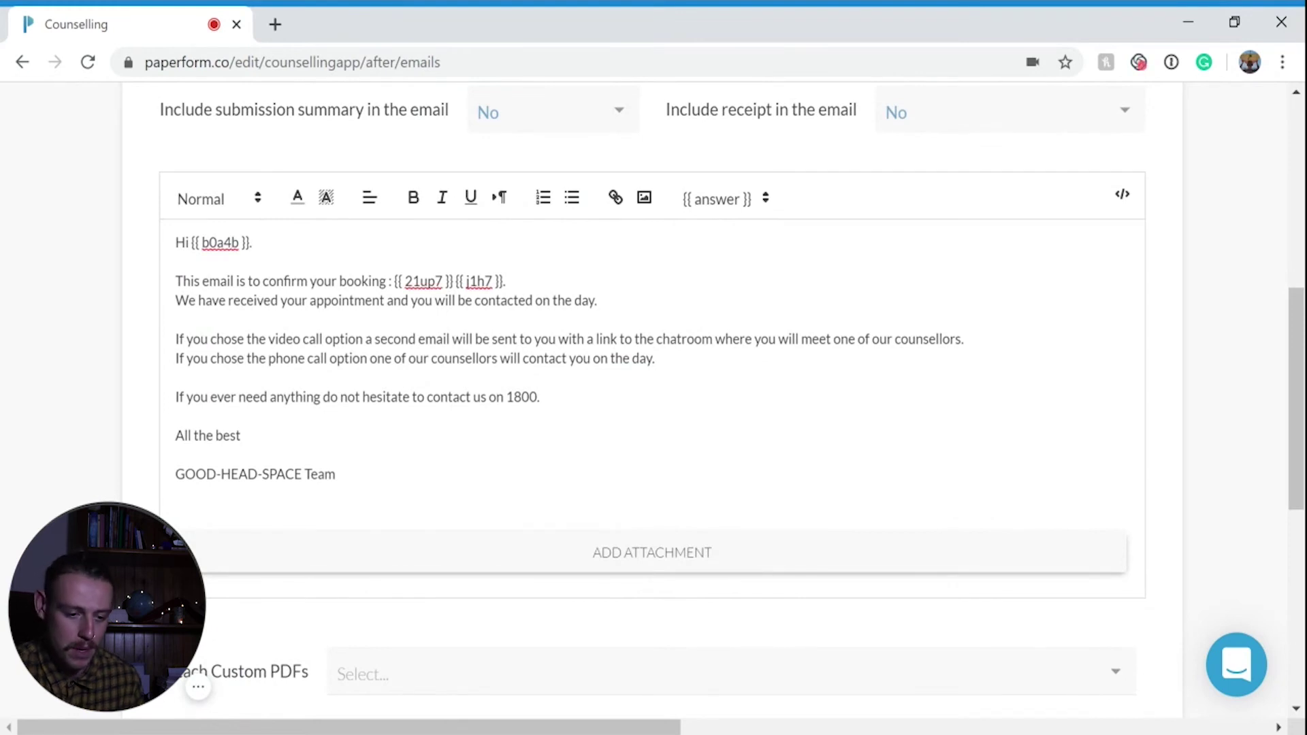
scroll(272, 354, "down", 5)
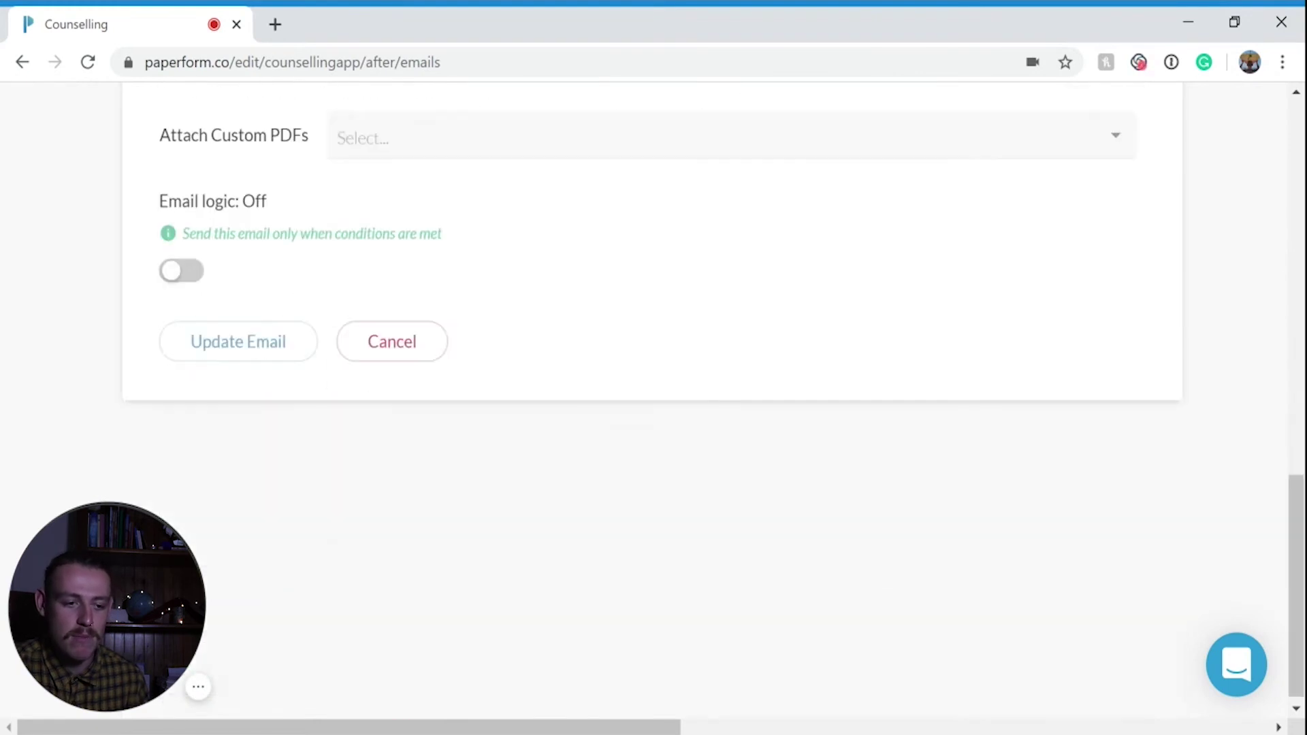
left_click(271, 345)
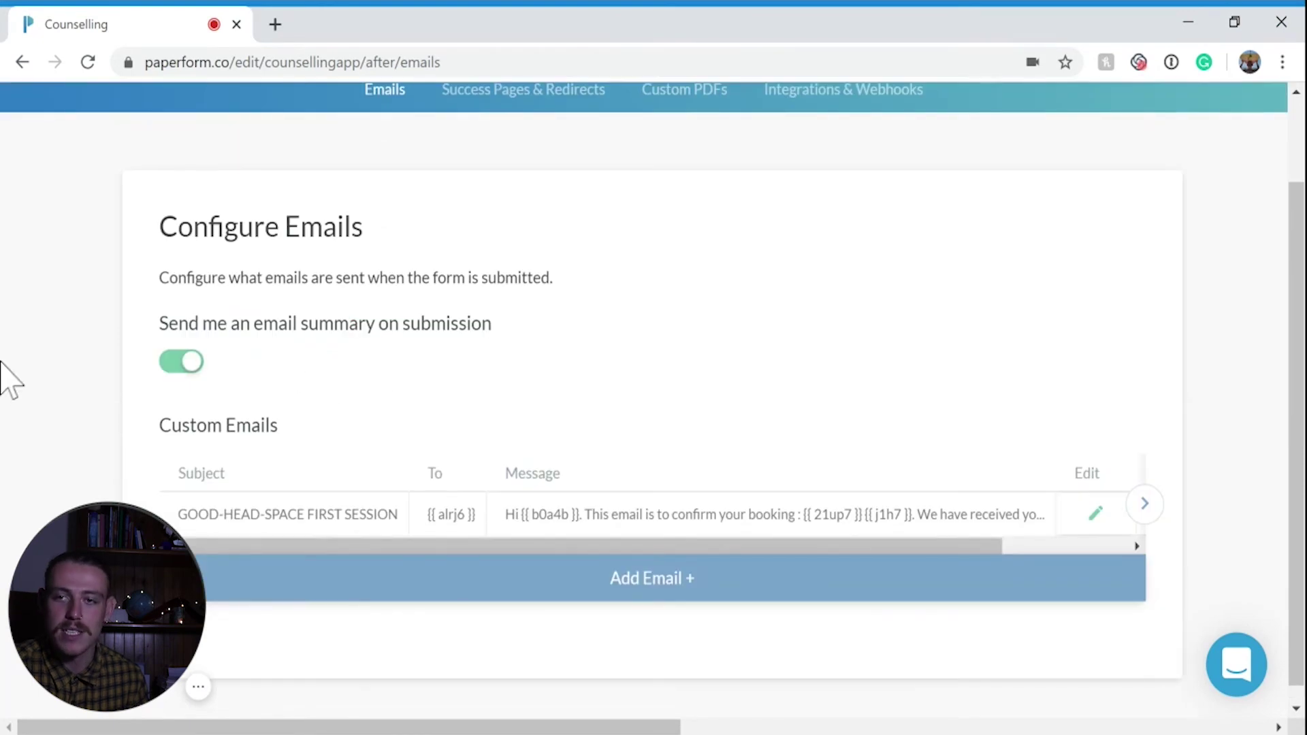
scroll(783, 228, "up", 2)
left_click(845, 218)
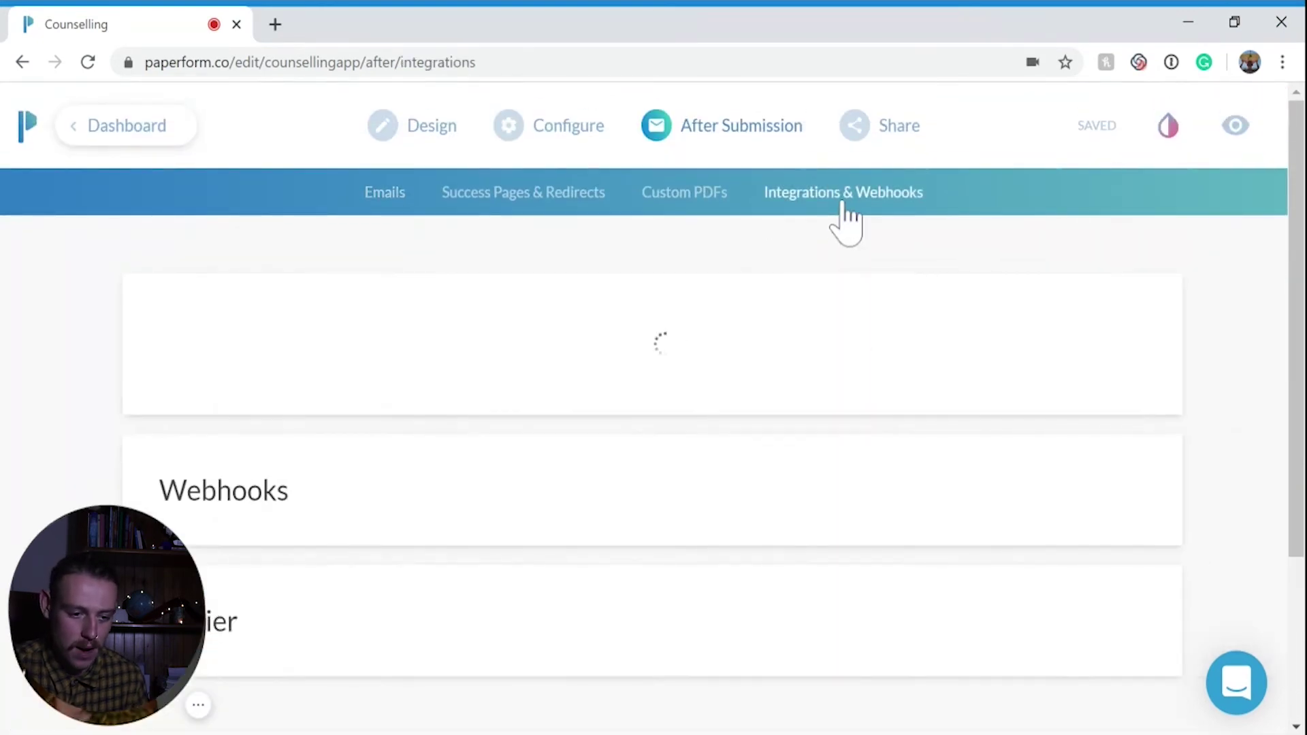
Review the ClickSend 'Send an SMS' booking confirmation fields and save the integration
scroll(157, 257, "down", 10)
scroll(156, 258, "up", 5)
scroll(156, 257, "down", 9)
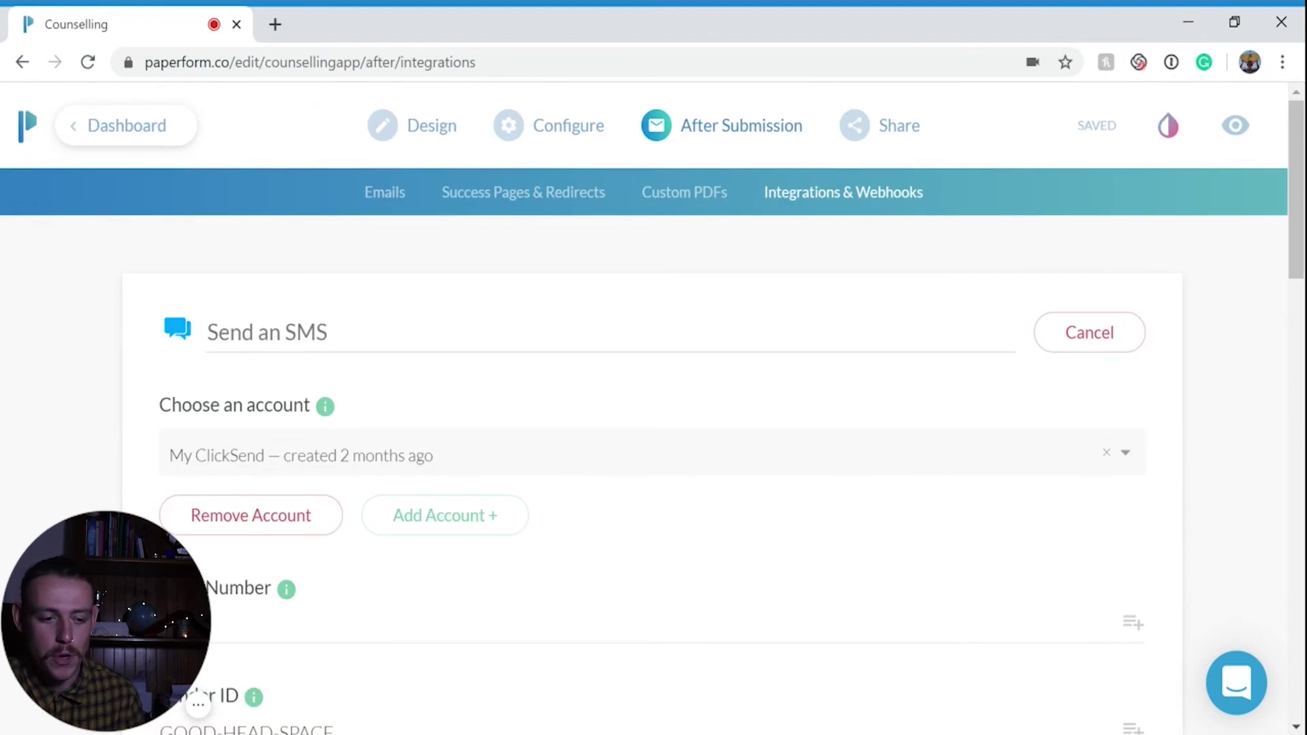
scroll(627, 431, "down", 2)
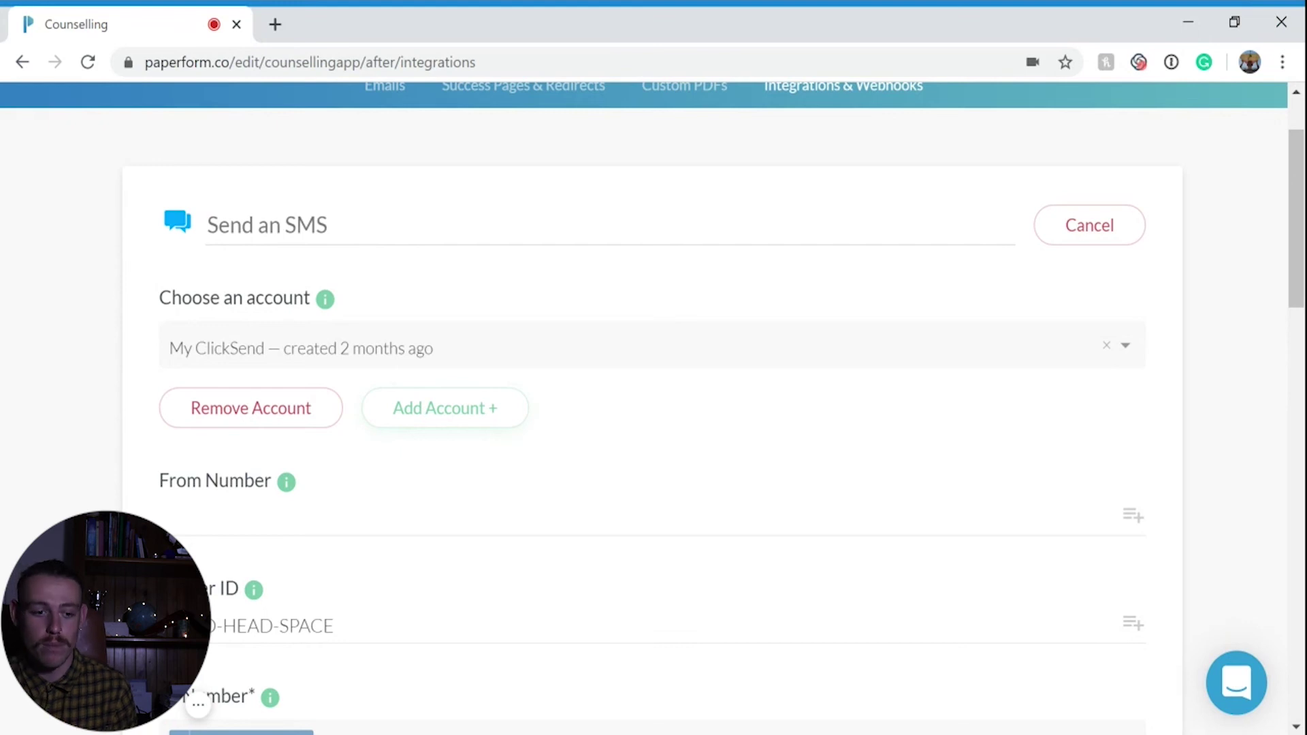
scroll(516, 439, "down", 3)
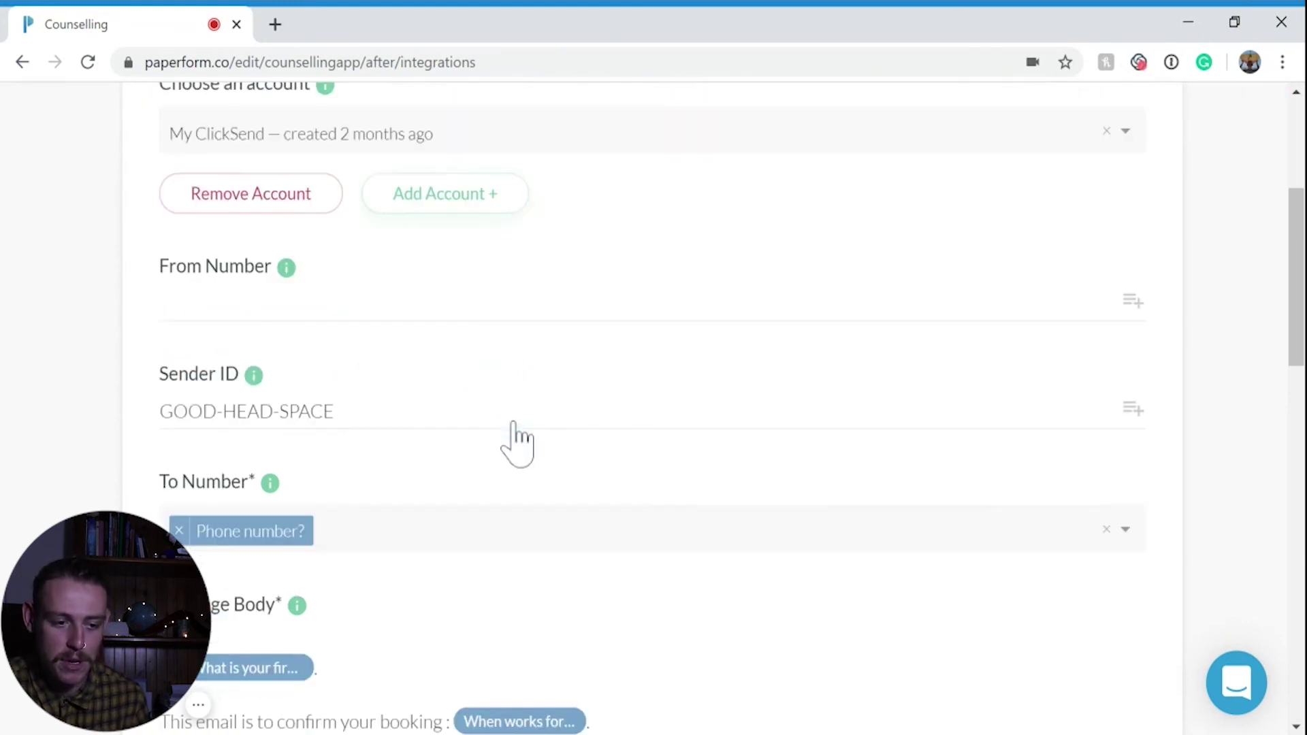
scroll(515, 440, "down", 2)
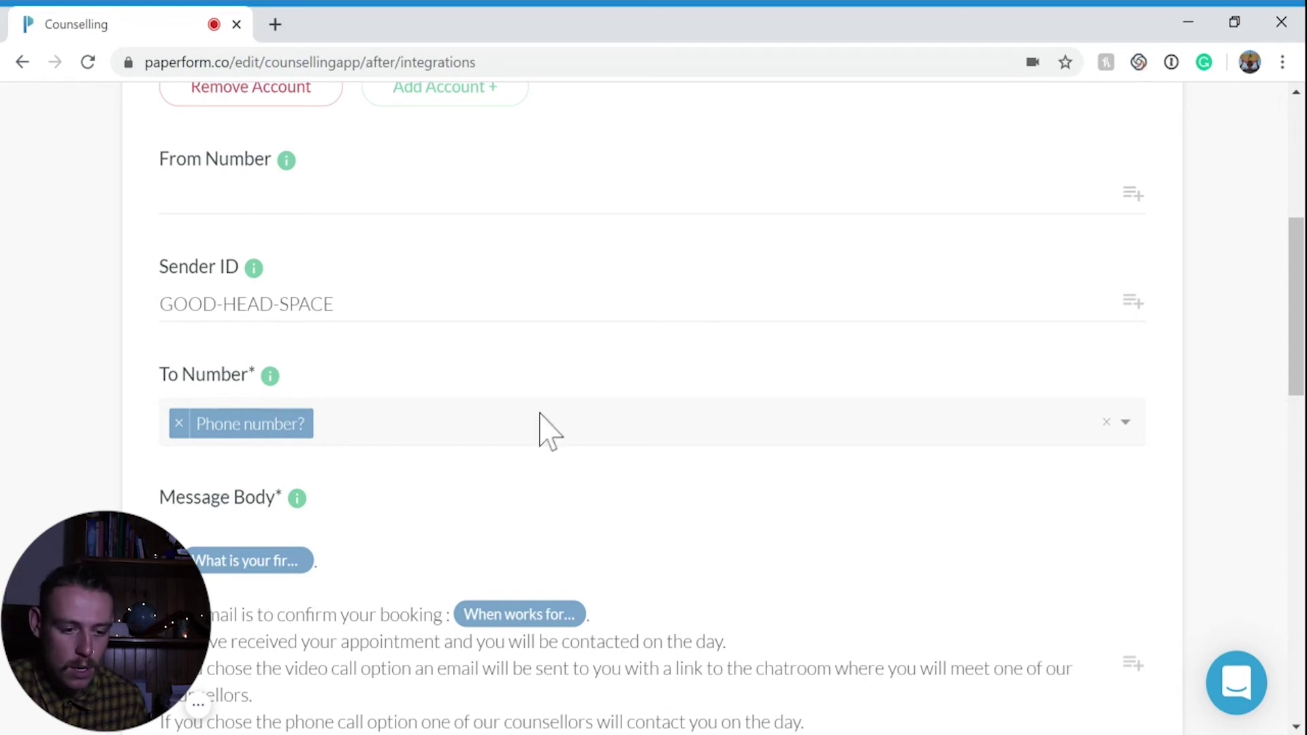
scroll(540, 432, "down", 3)
scroll(537, 412, "down", 2)
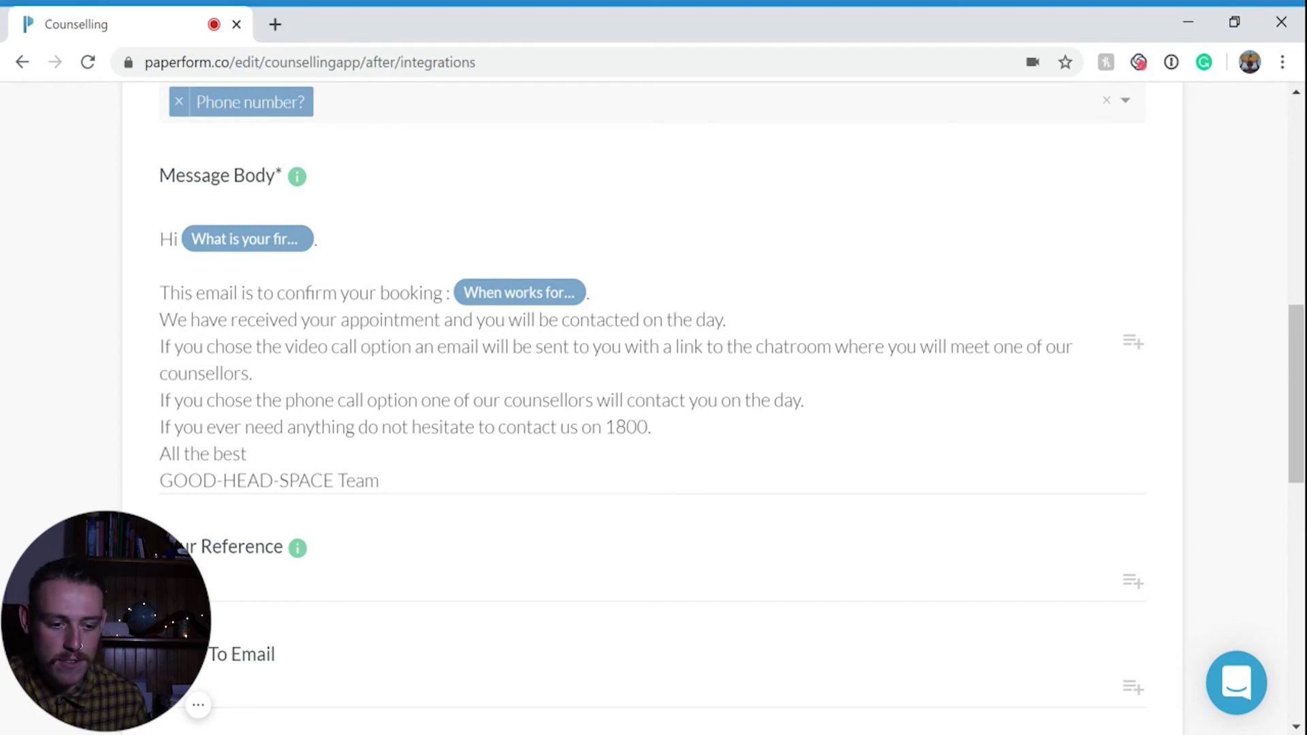
scroll(517, 436, "down", 6)
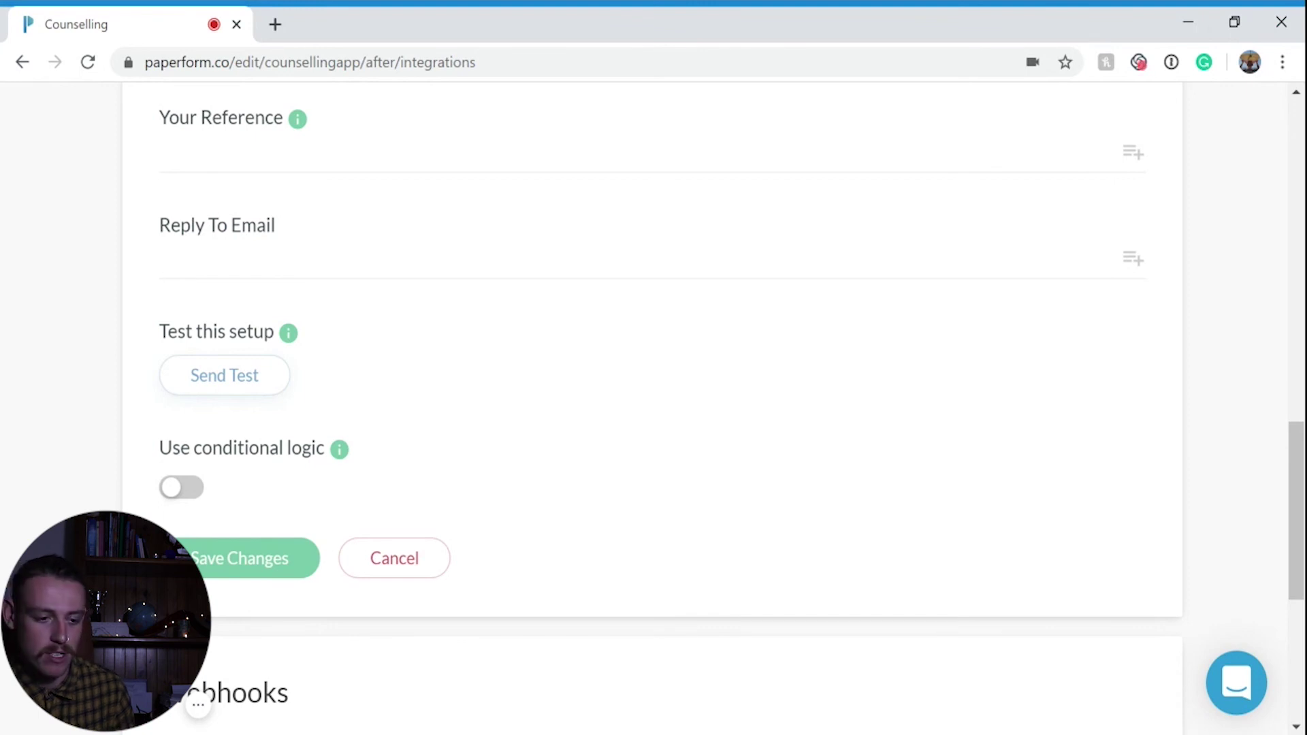
scroll(283, 452, "down", 3)
left_click(272, 350)
Open the HubSpot 'Create or update a contact' integration for editing
scroll(422, 350, "down", 20)
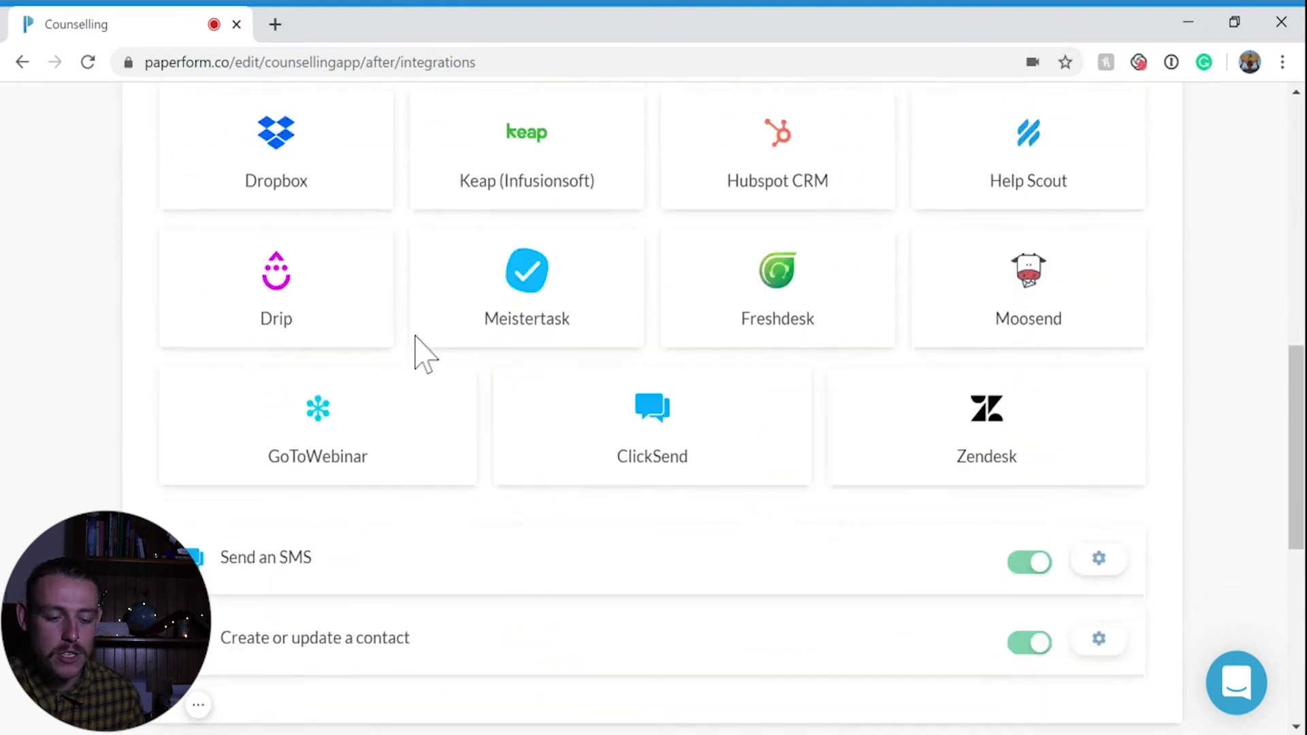
scroll(811, 345, "up", 3)
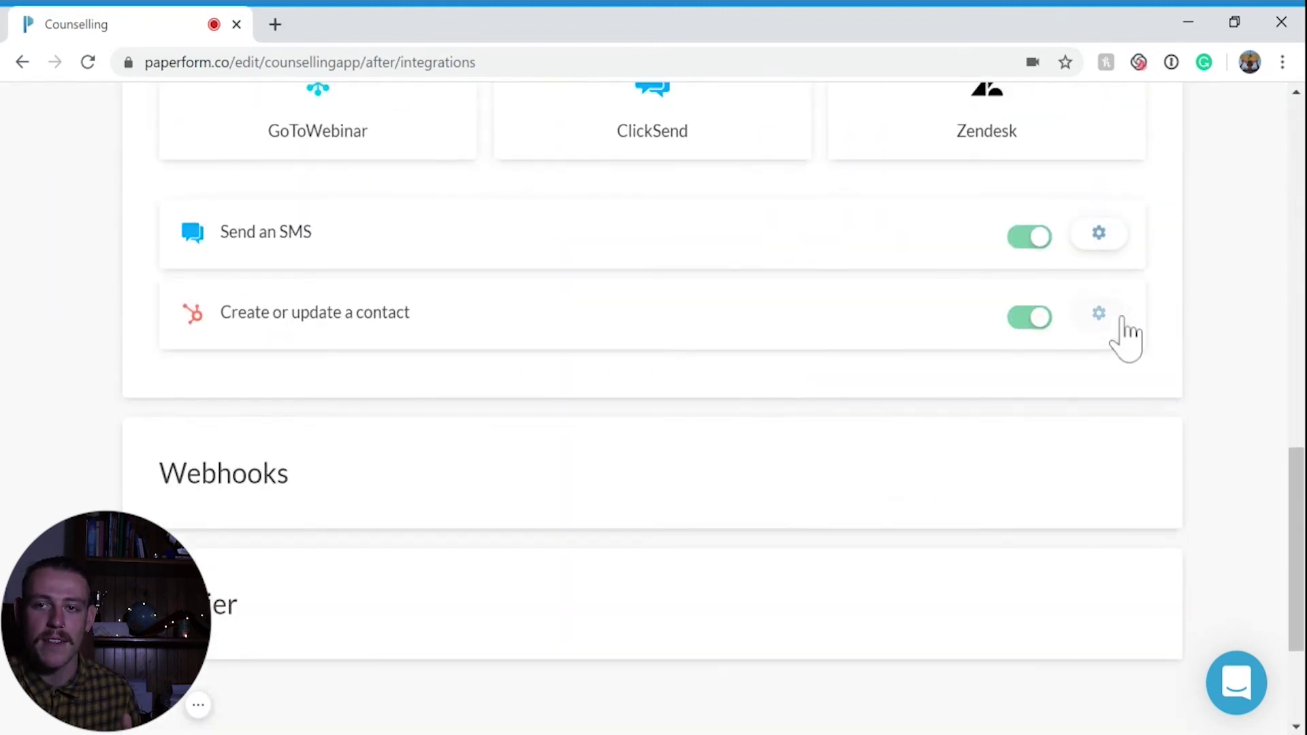
left_click(1120, 317)
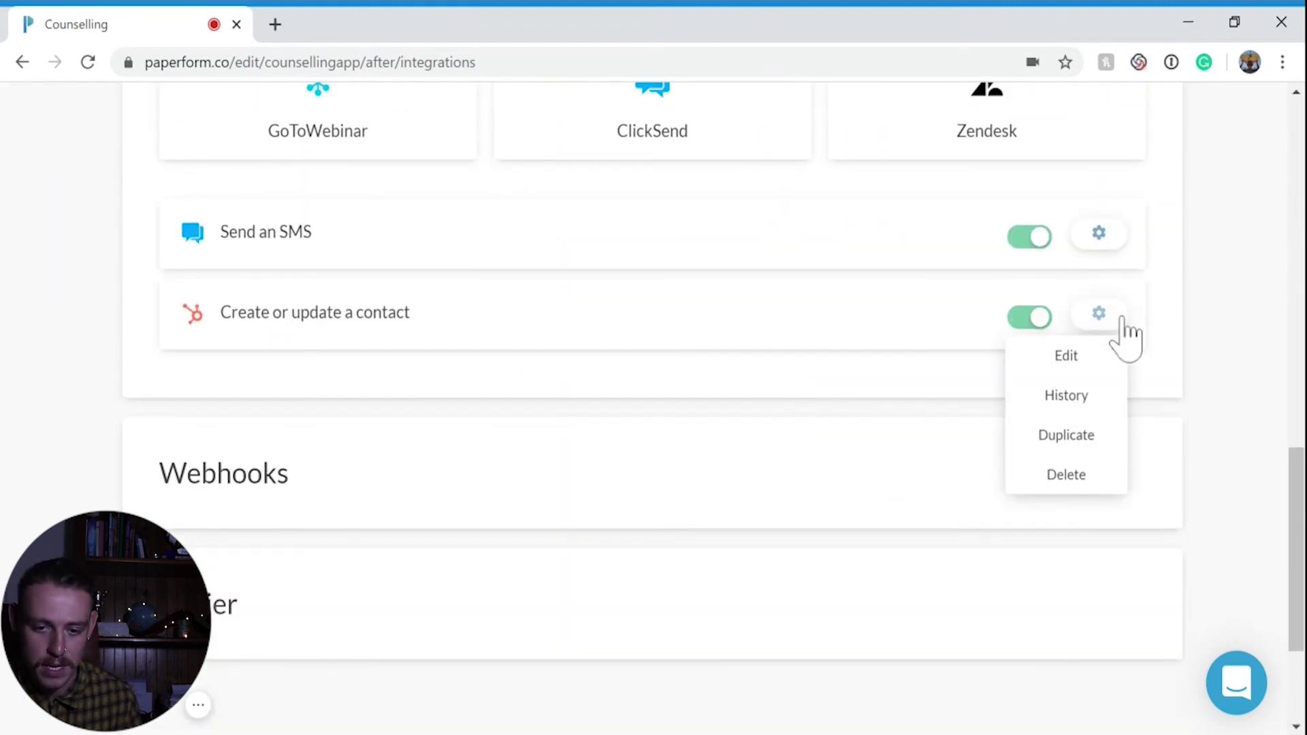
left_click(1086, 367)
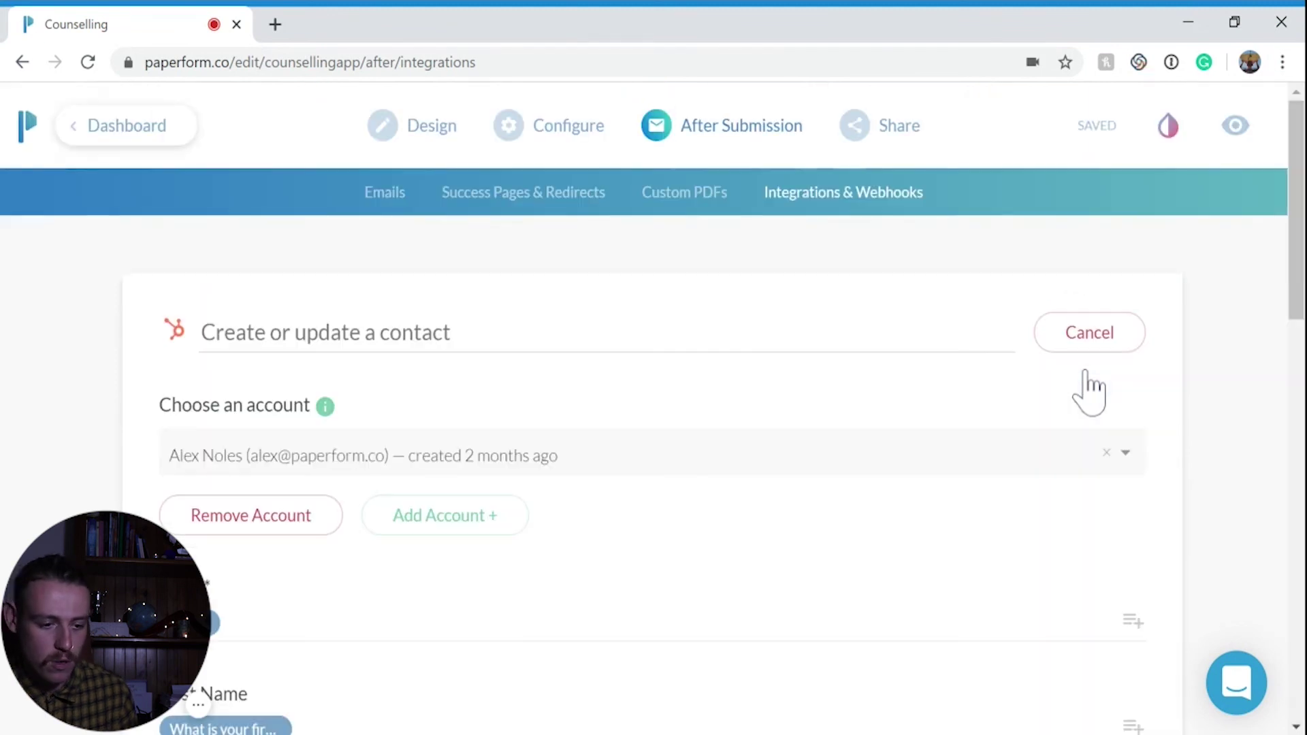
Verify the HubSpot Email, First Name and Last Name mappings to the form answers, then save
scroll(1015, 433, "down", 6)
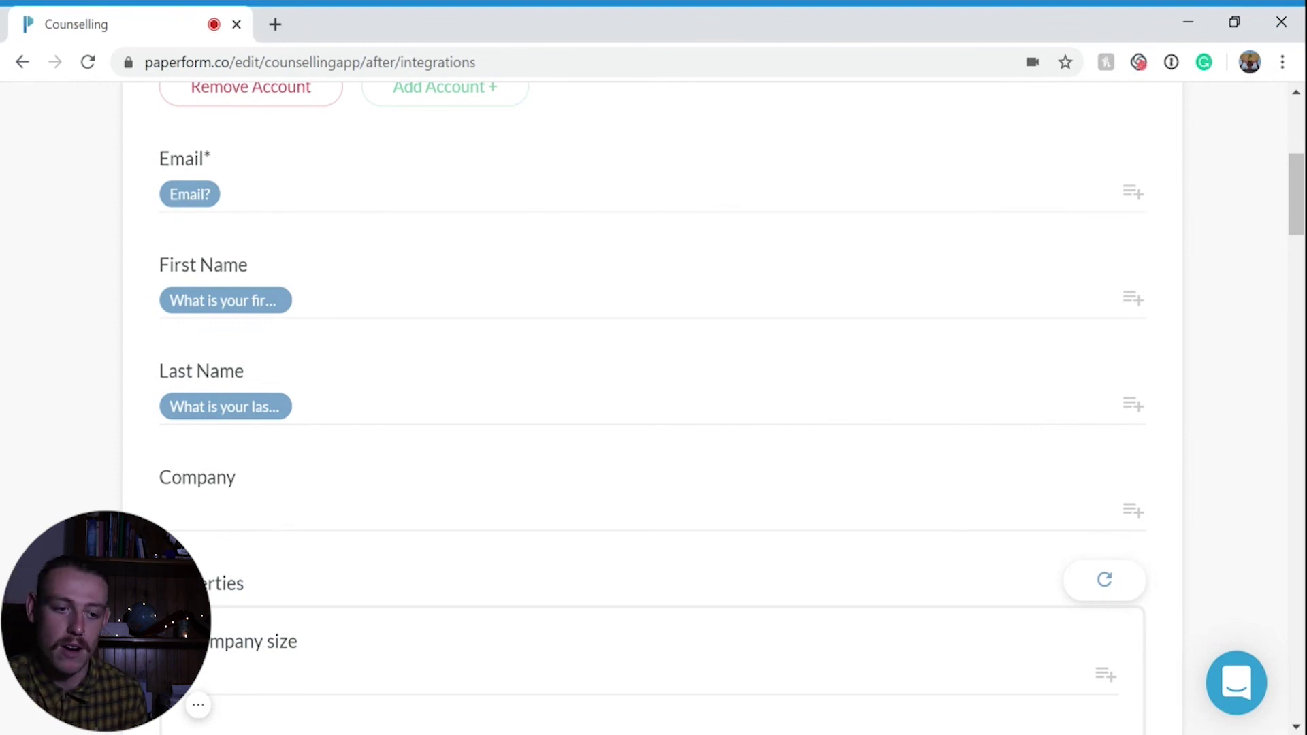
scroll(992, 496, "up", 3)
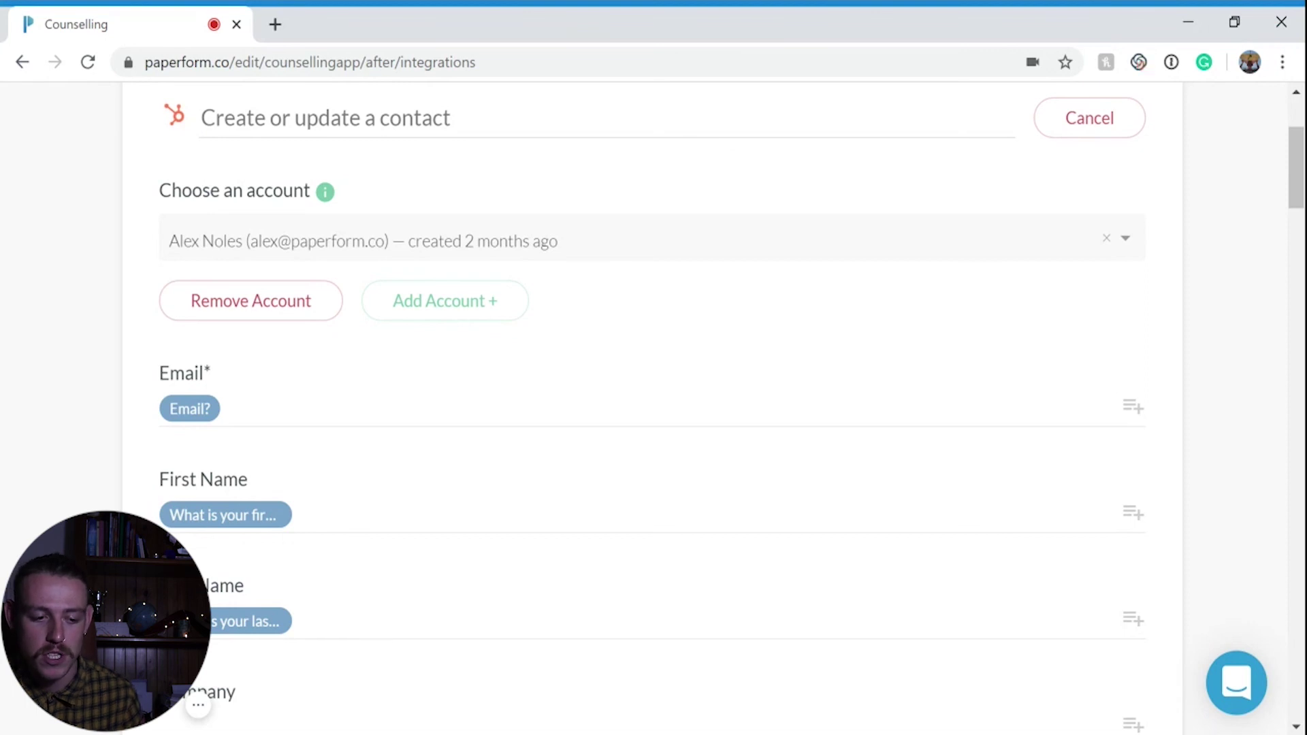
scroll(654, 408, "down", 5)
scroll(329, 419, "down", 20)
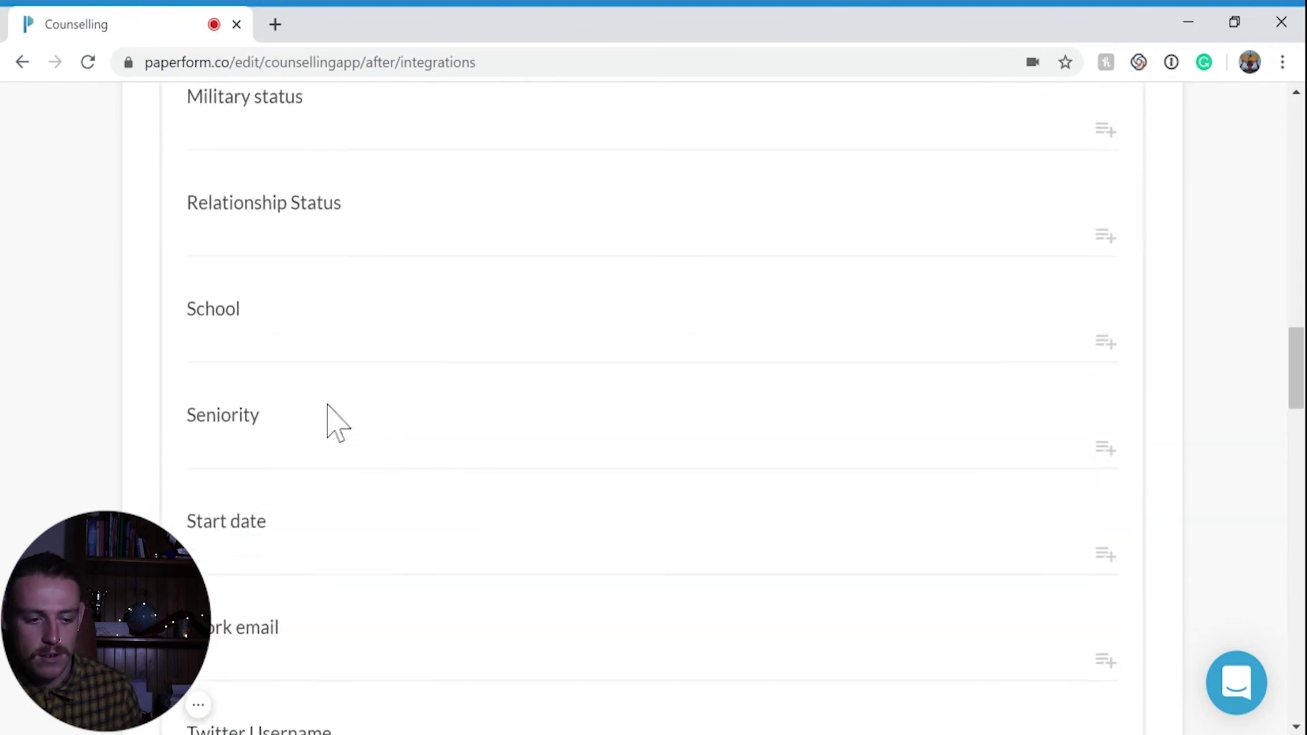
scroll(330, 419, "down", 15)
scroll(327, 379, "up", 5)
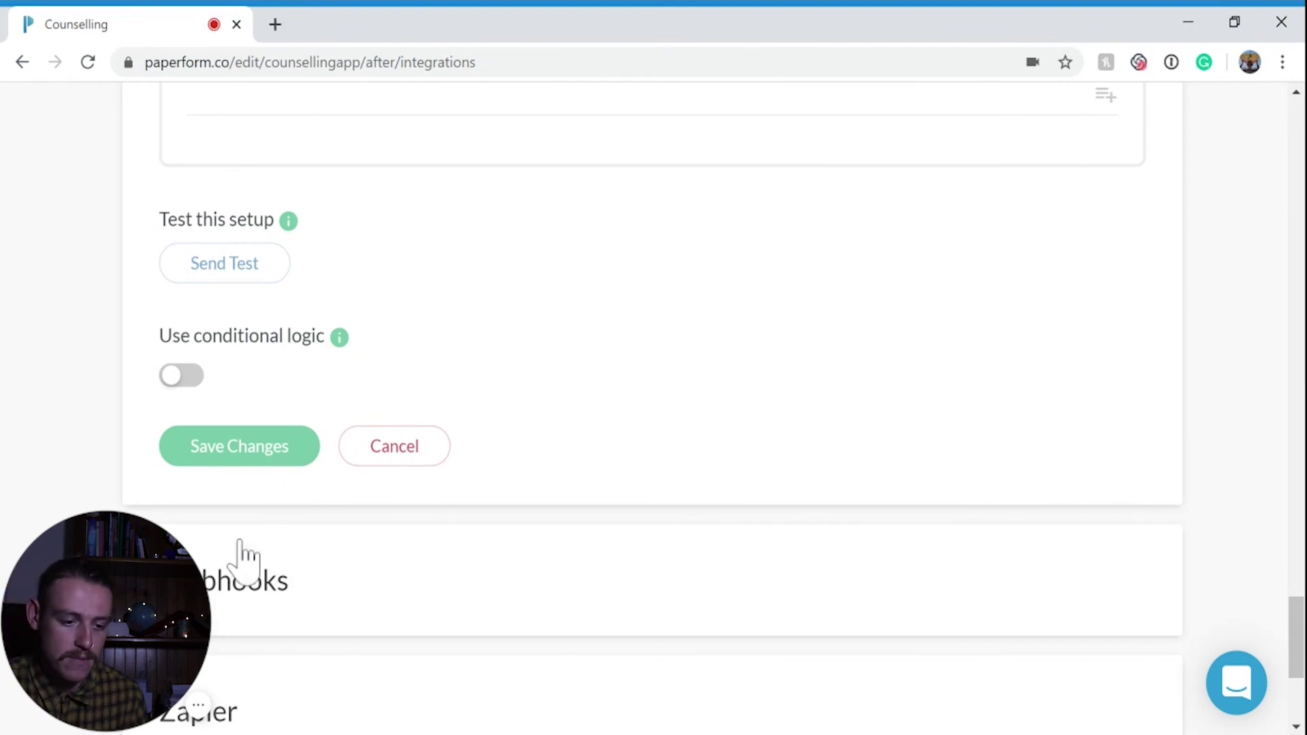
left_click(270, 455)
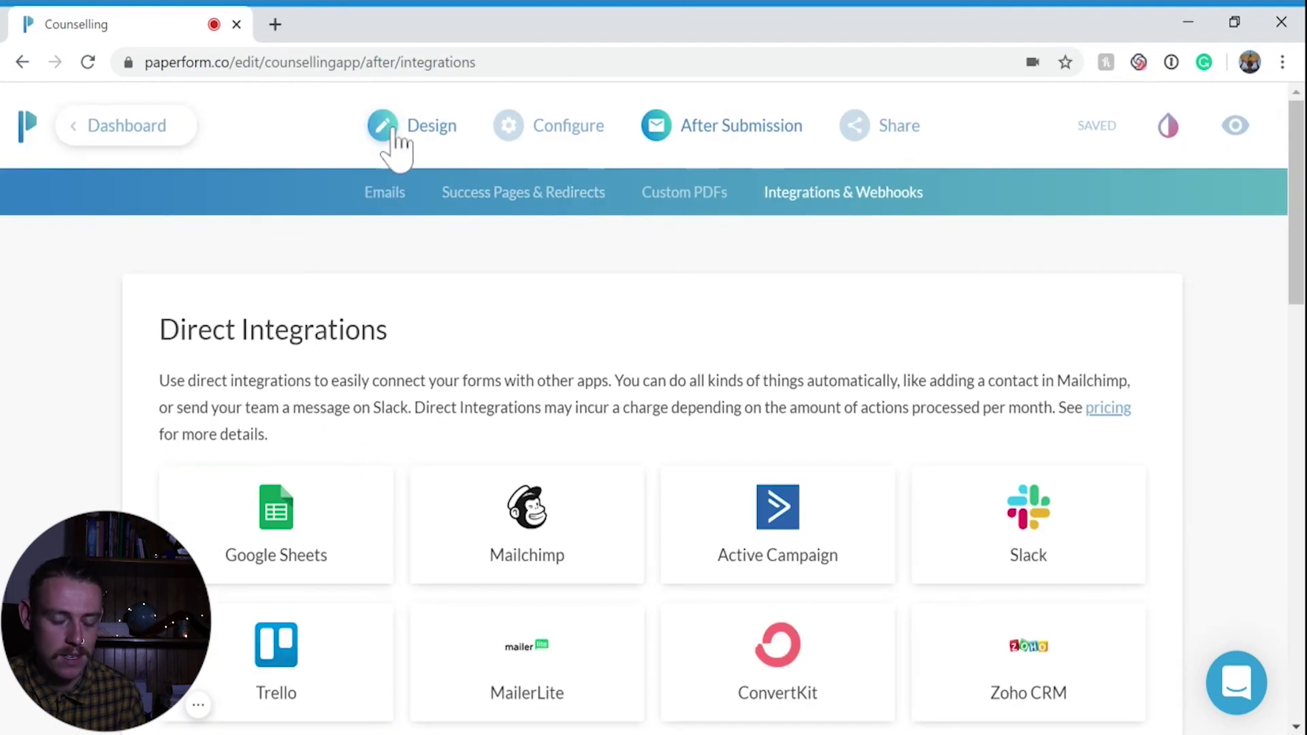